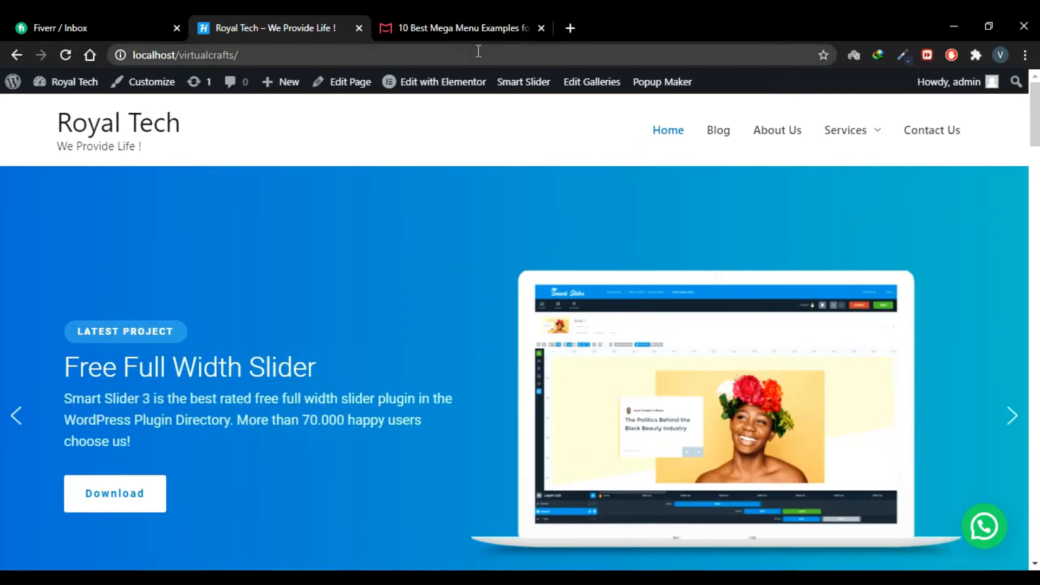
# Open the site's WordPress admin dashboard at localhost/virtualcrafts/wp-admin/
pyautogui.click(478, 51)
pyautogui.press('End')
pyautogui.write('w')
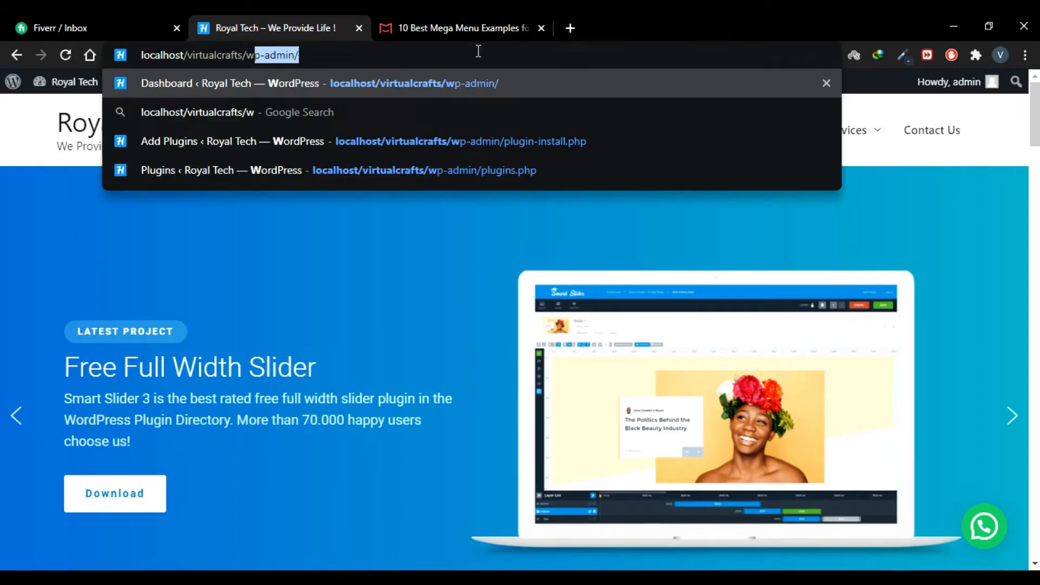
pyautogui.press('Return')
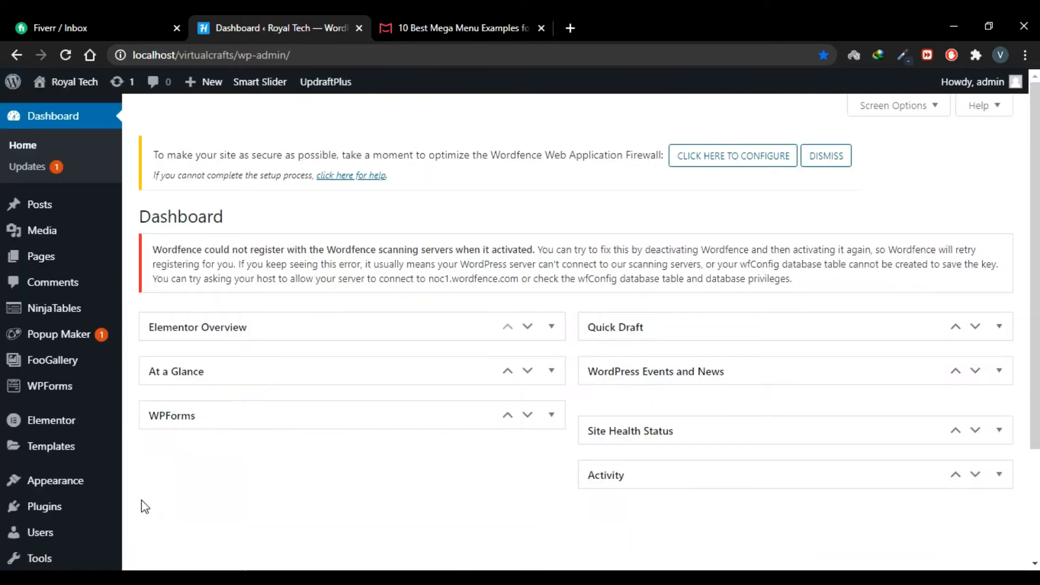
# Search the plugin directory for "wp mega menu" and close the browser tab with the mega menu examples article
pyautogui.moveTo(76, 512)
pyautogui.click(168, 508)
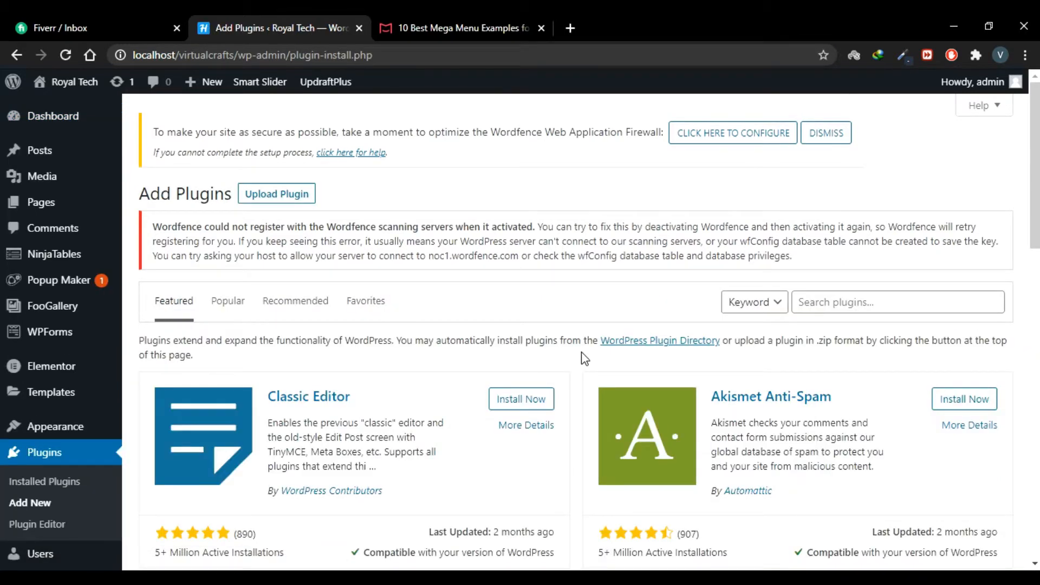
pyautogui.click(825, 305)
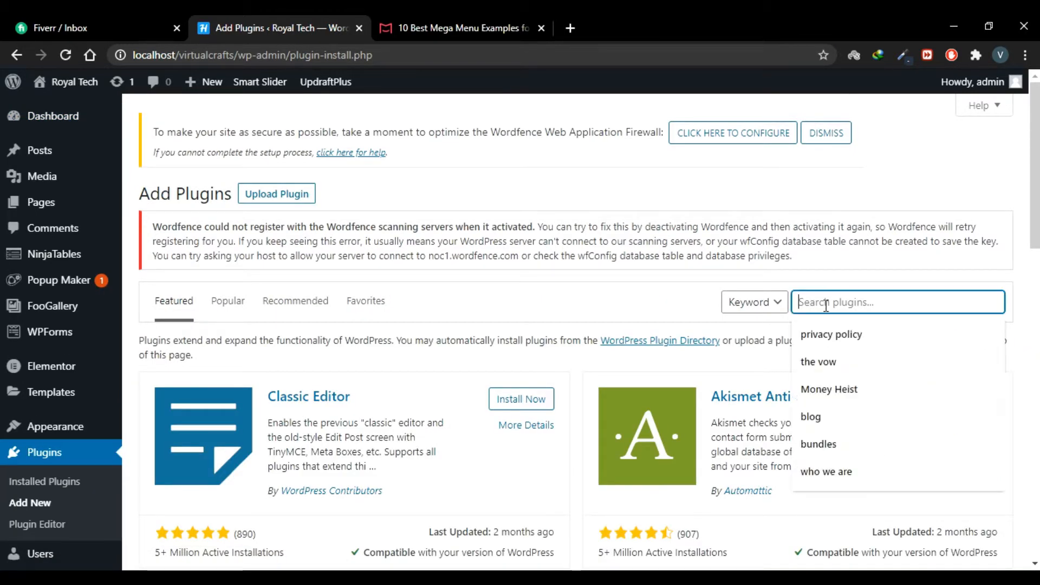
pyautogui.write('wp mega menu')
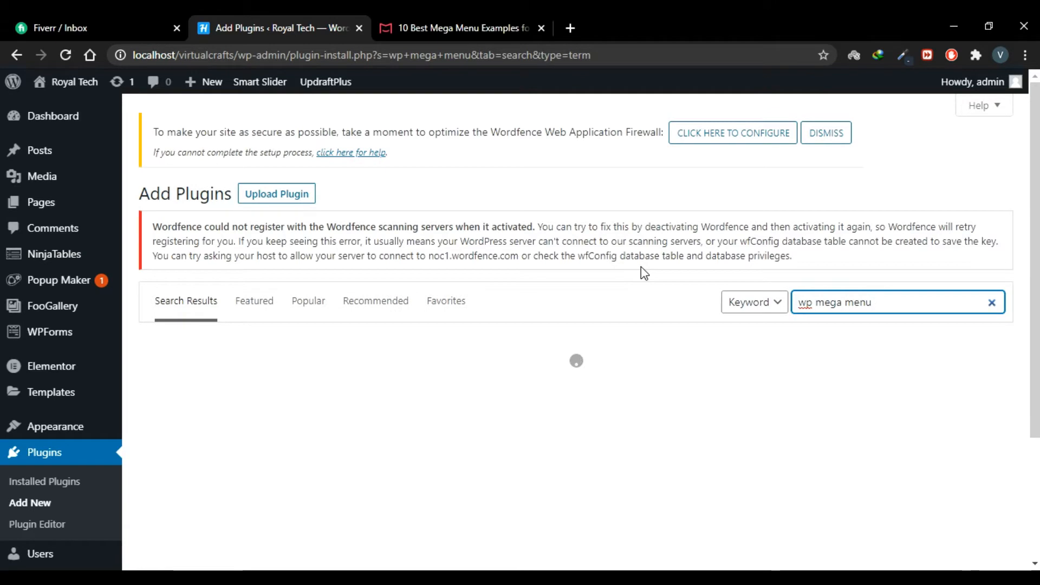
pyautogui.click(541, 28)
pyautogui.click(618, 198)
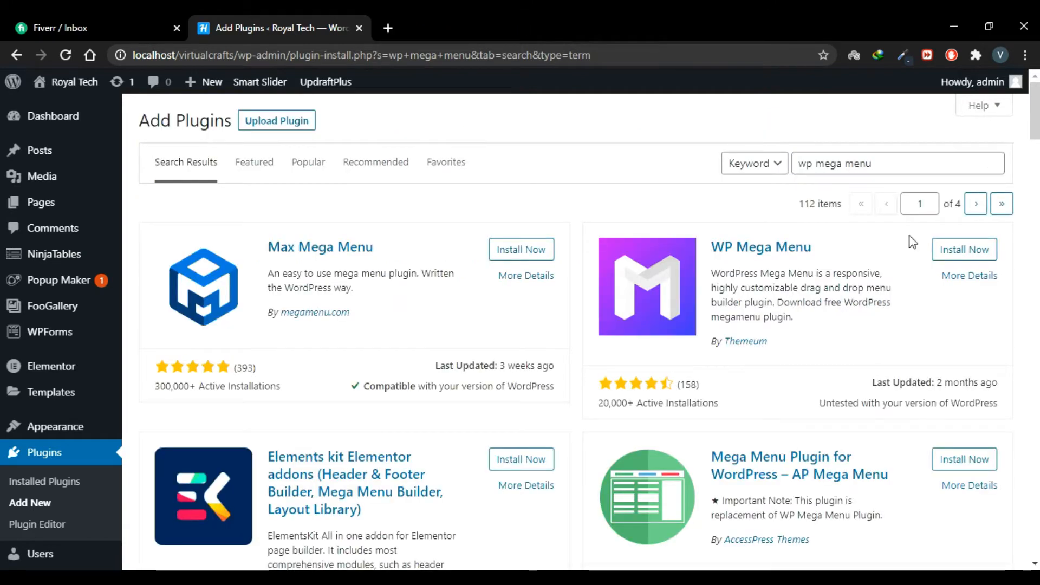
# Install and activate the WP Mega Menu plugin by Themeum, and permanently dismiss its rating request
pyautogui.click(973, 253)
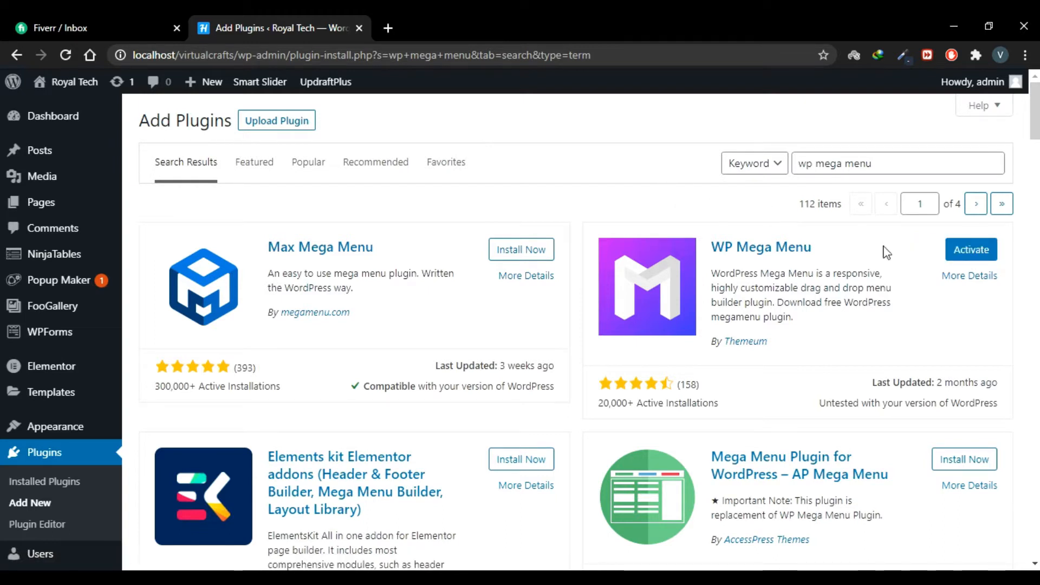
pyautogui.click(982, 251)
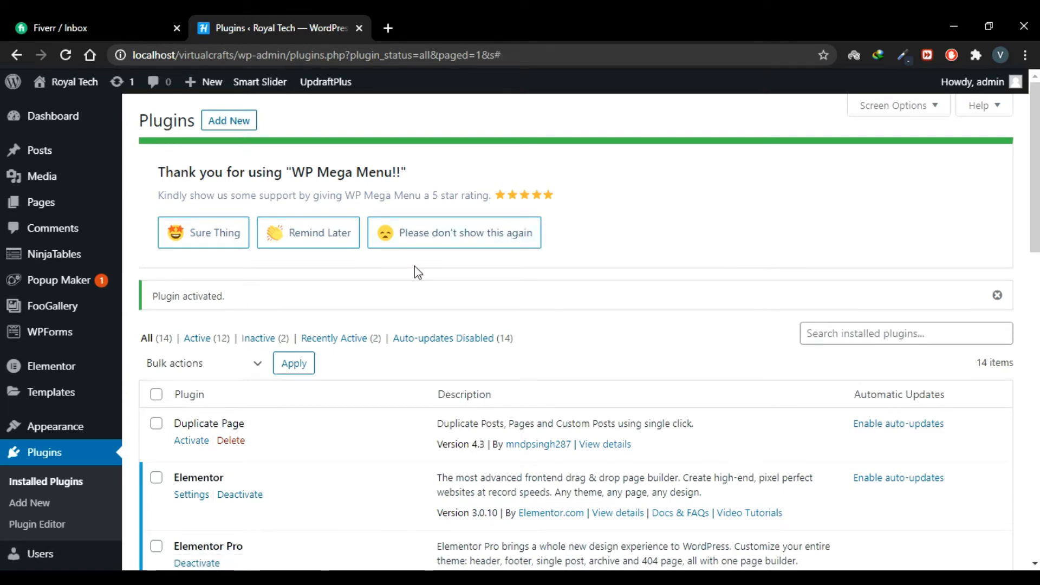
pyautogui.click(448, 232)
# Find WP Mega Menu among the installed plugins and open its settings page
pyautogui.scroll(-6, 355, 371)
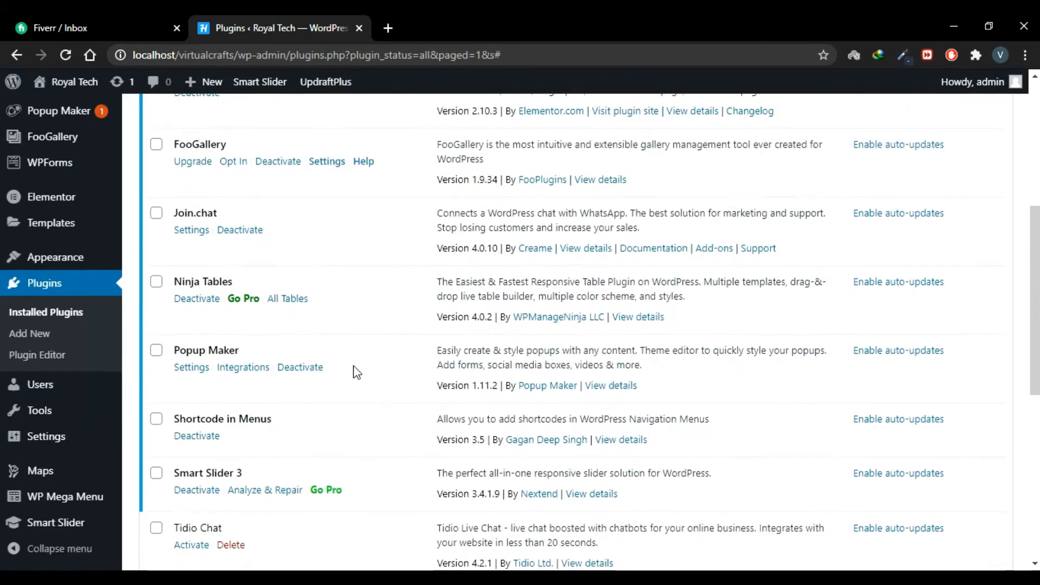
pyautogui.scroll(-2, 355, 372)
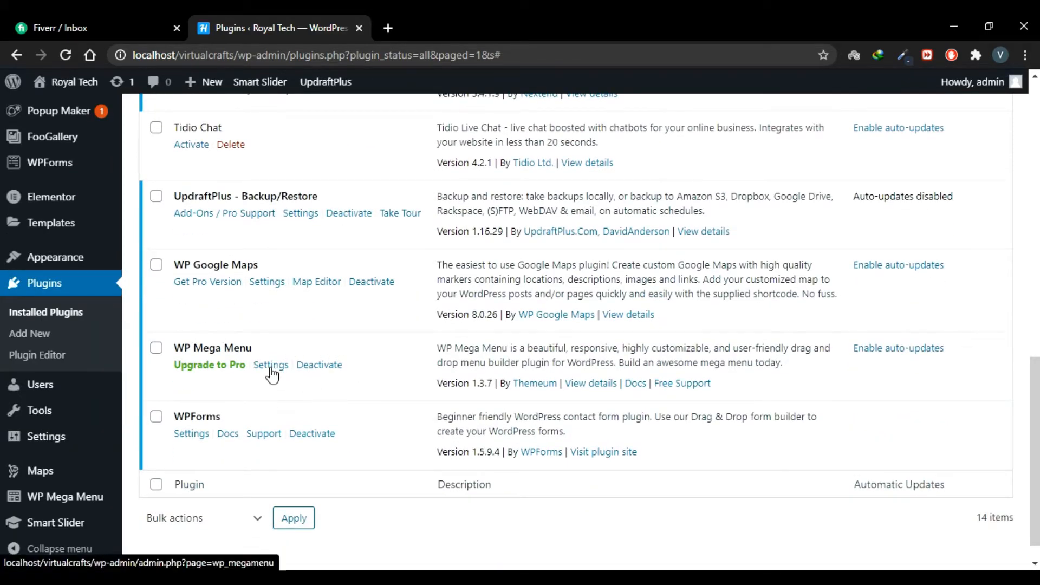
pyautogui.click(55, 507)
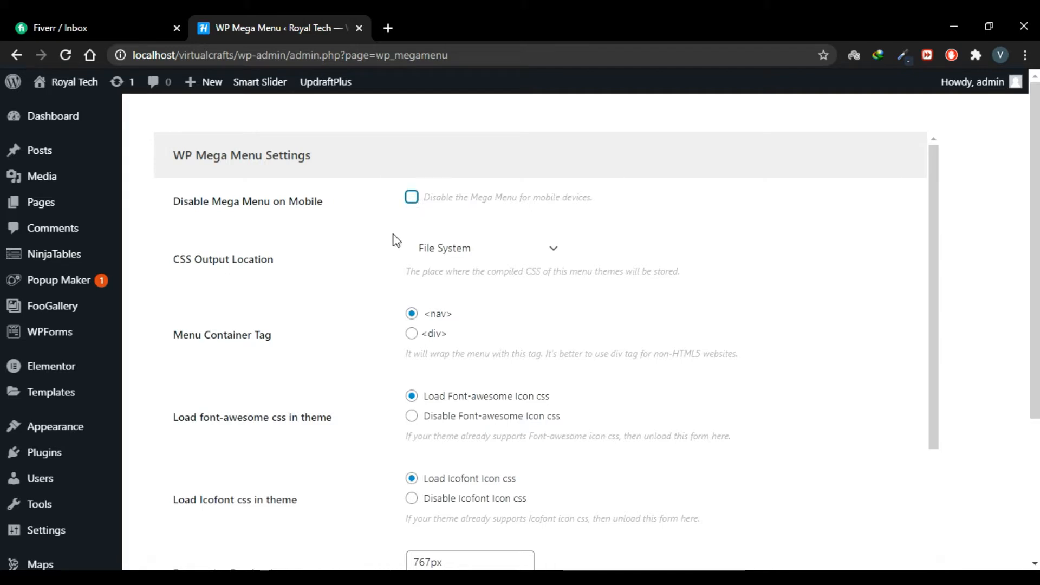
# Examine the CSS Output Location choices, pick File System, and look over the menu container tag and icon CSS options
pyautogui.scroll(-1, 325, 233)
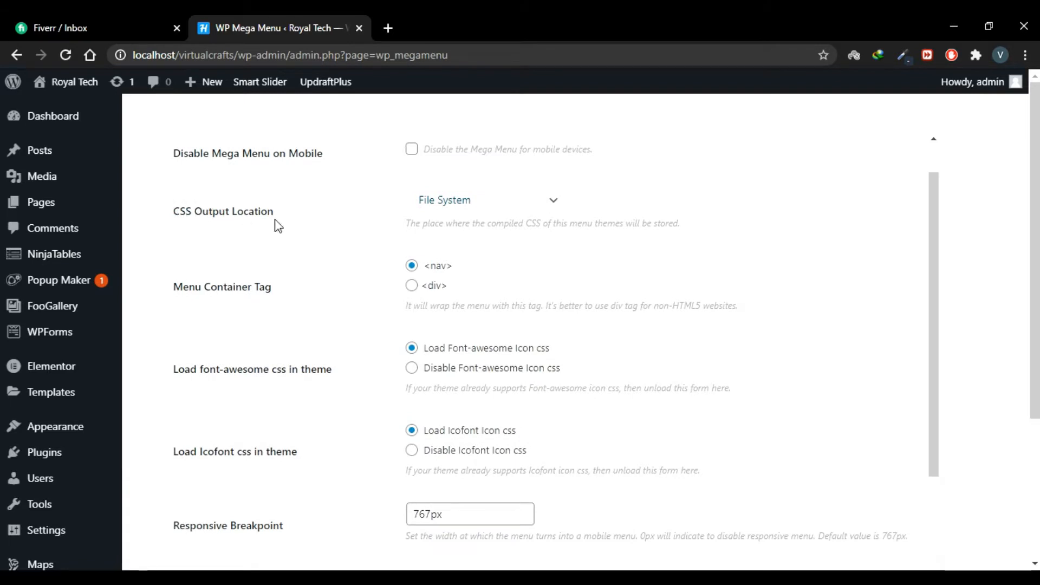
pyautogui.click(554, 207)
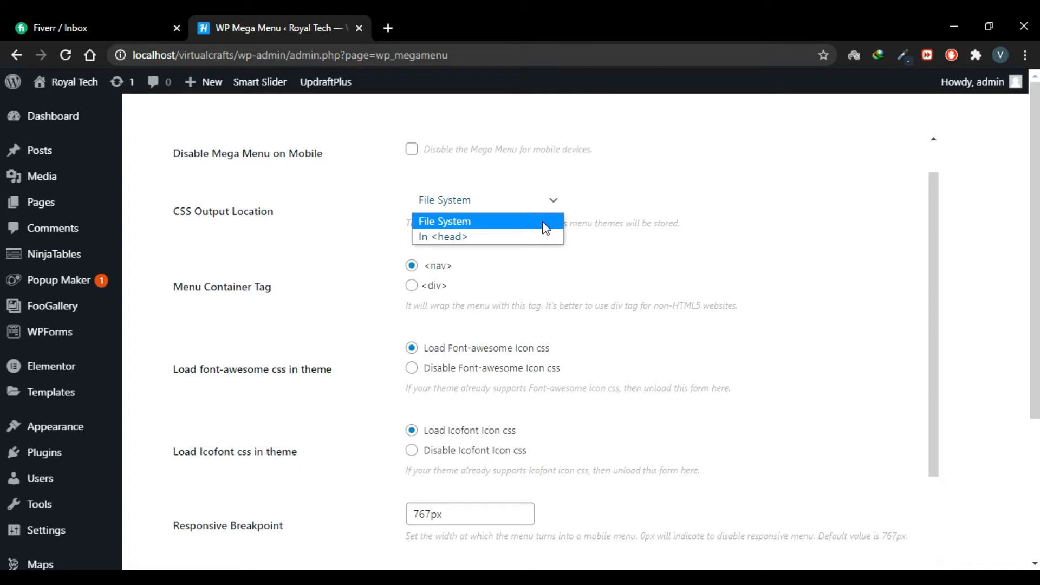
pyautogui.click(559, 224)
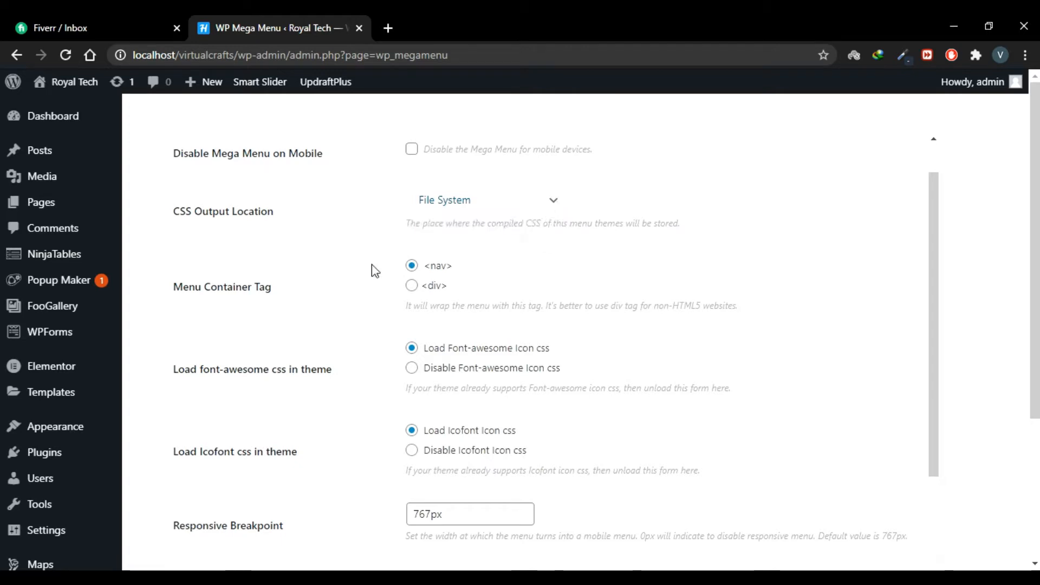
pyautogui.scroll(-1, 379, 260)
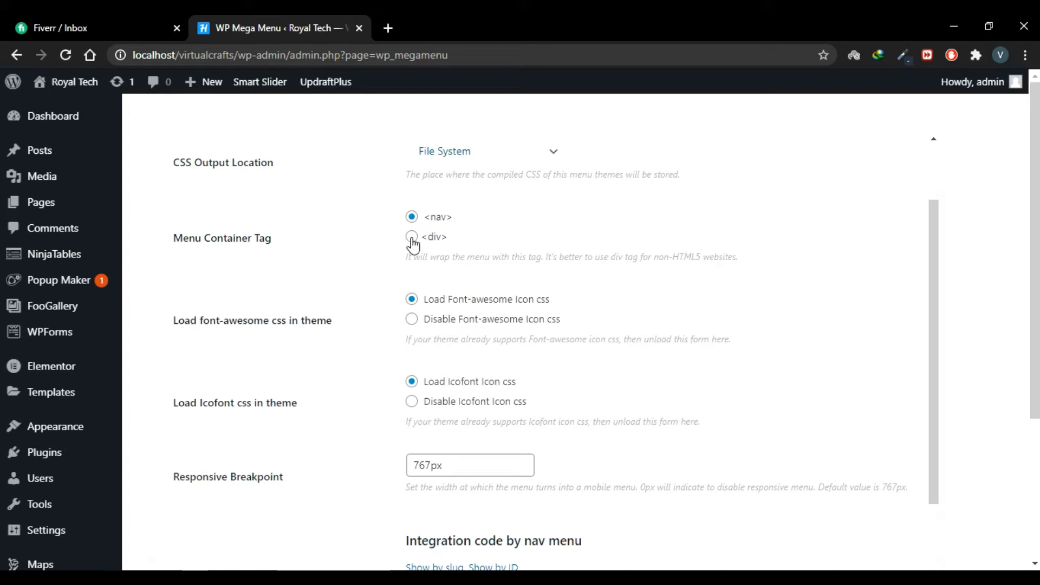
pyautogui.scroll(-2, 380, 319)
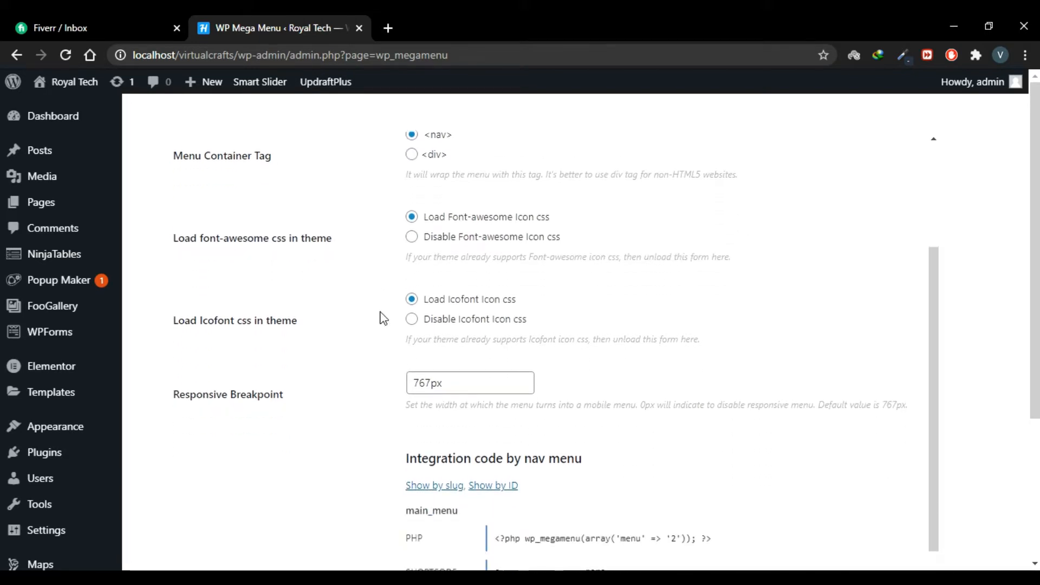
pyautogui.scroll(2, 430, 314)
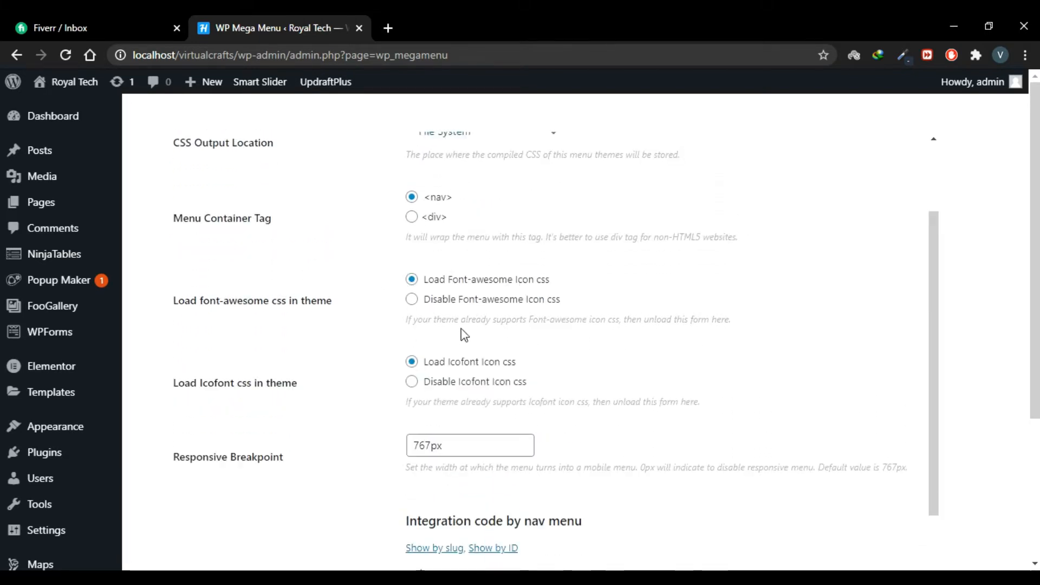
# Try disabling the Font-awesome and Icofont icon CSS, and switch both options back to loading
pyautogui.click(474, 301)
pyautogui.click(412, 383)
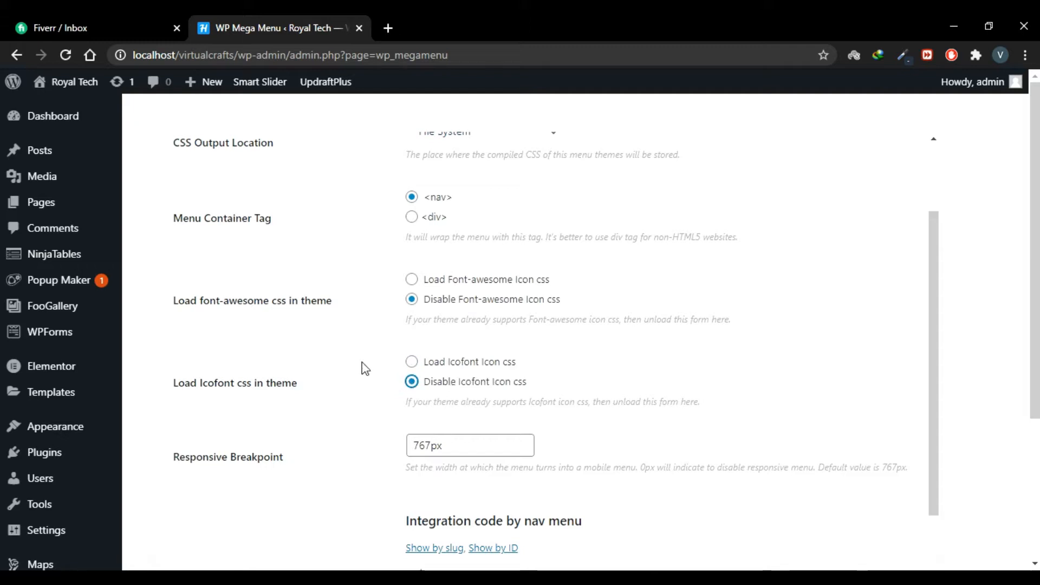
pyautogui.click(413, 361)
pyautogui.click(414, 281)
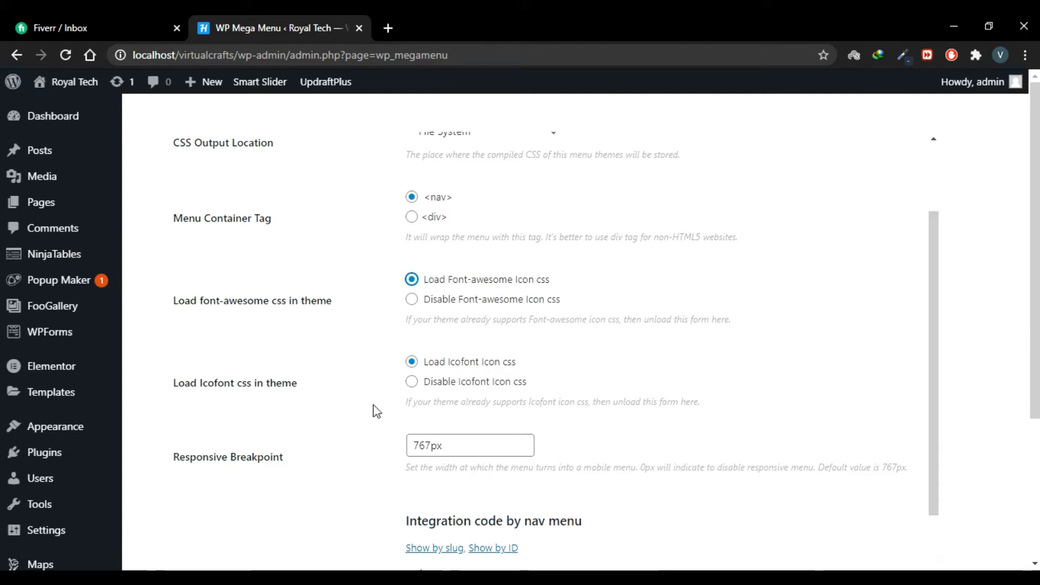
# Review the responsive breakpoint and manual integration codes, and save the WP Mega Menu settings
pyautogui.scroll(-2, 365, 417)
pyautogui.scroll(-1, 365, 417)
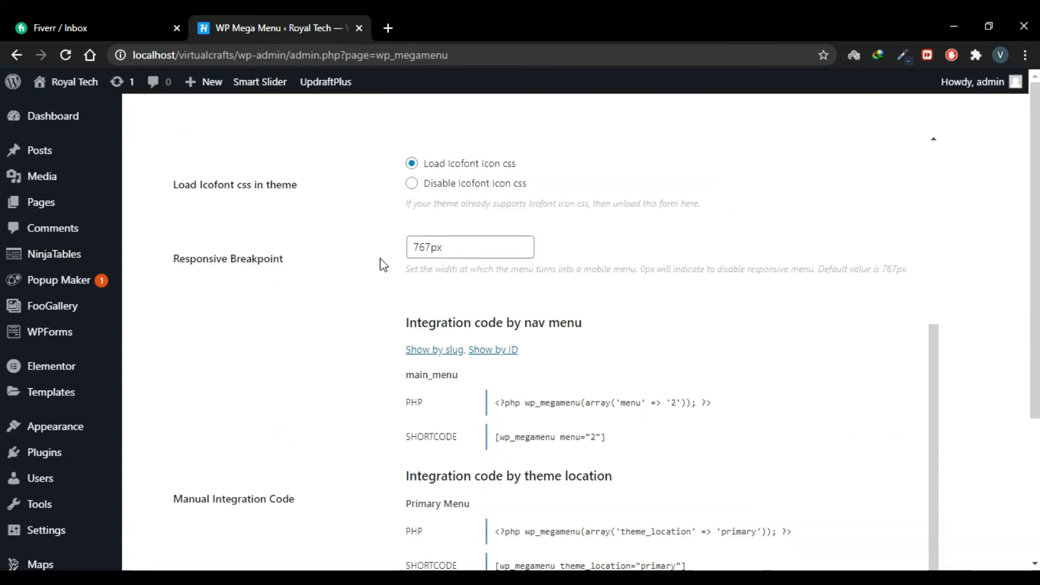
pyautogui.scroll(-1, 320, 290)
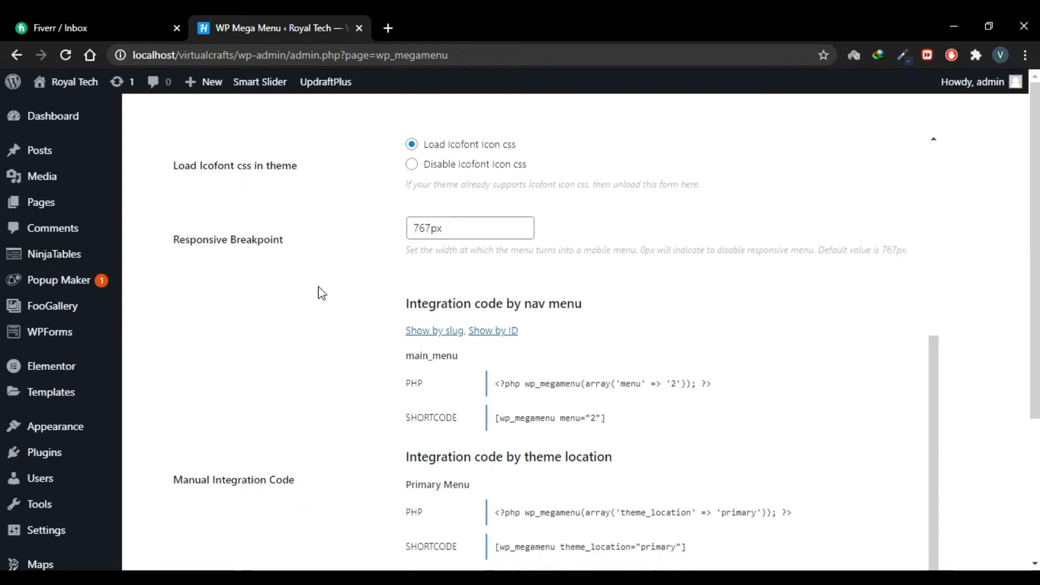
pyautogui.scroll(-3, 496, 429)
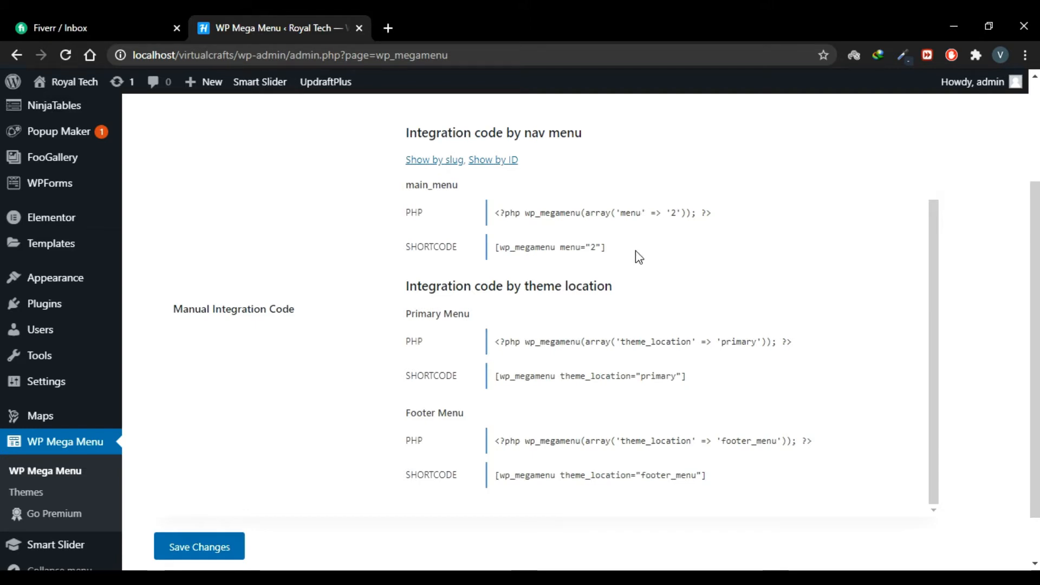
pyautogui.moveTo(612, 248); pyautogui.dragTo(752, 247)
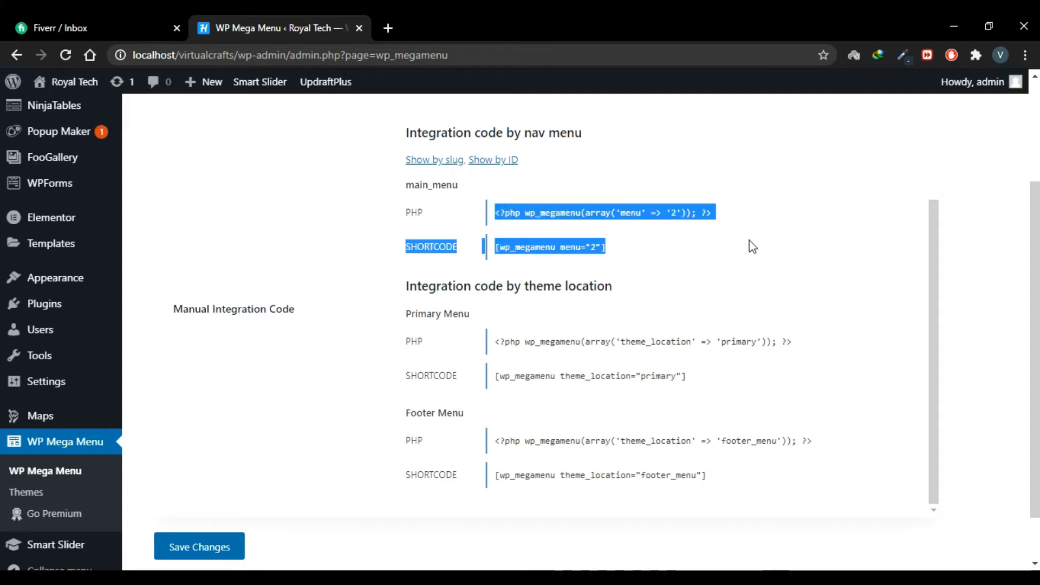
pyautogui.click(752, 247)
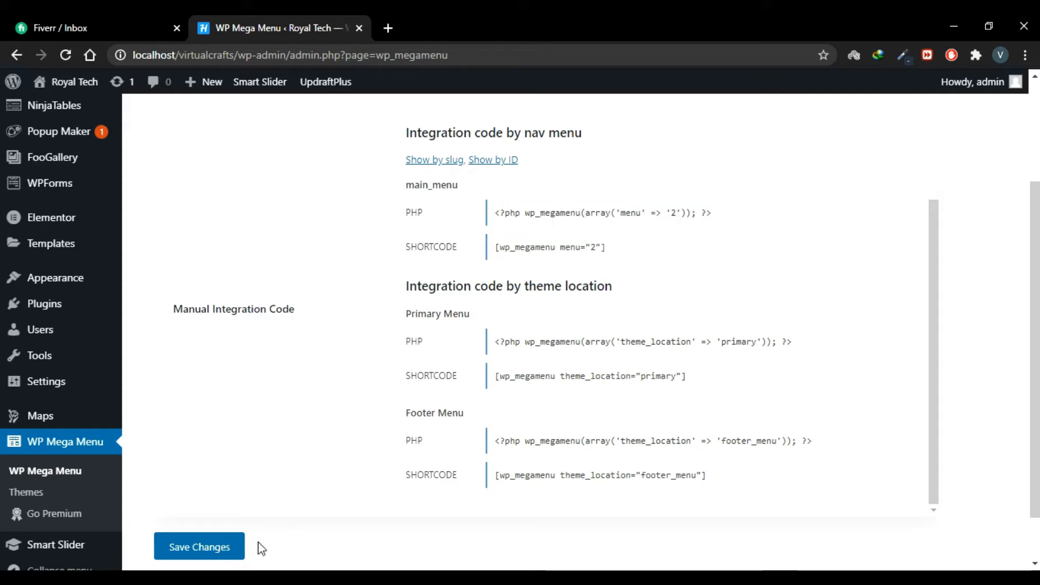
pyautogui.click(197, 554)
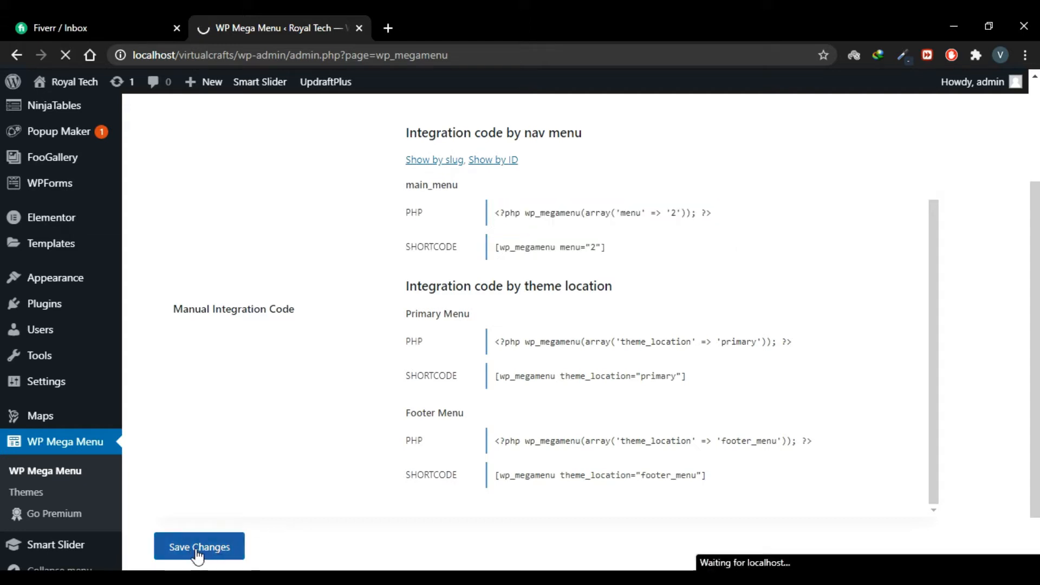
# Open the WP Mega Menu Themes page and view the theme import's file chooser without choosing a file
pyautogui.scroll(-3, 297, 228)
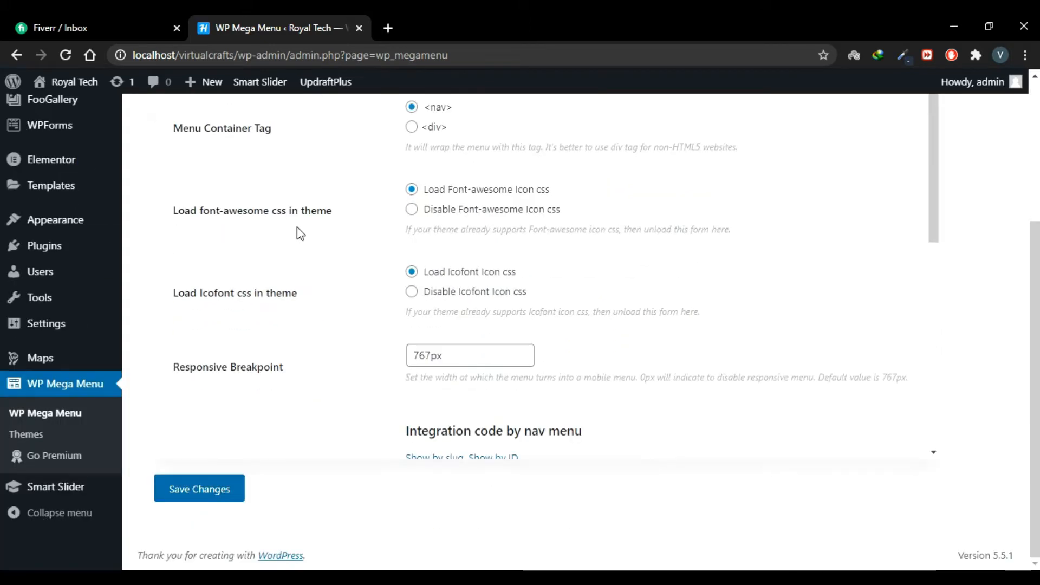
pyautogui.click(56, 436)
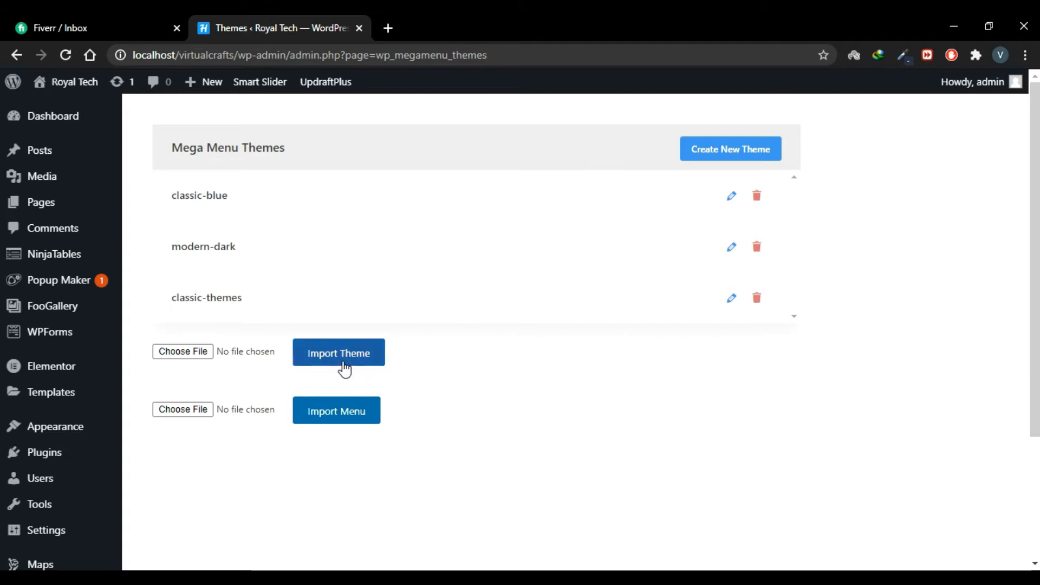
pyautogui.click(179, 357)
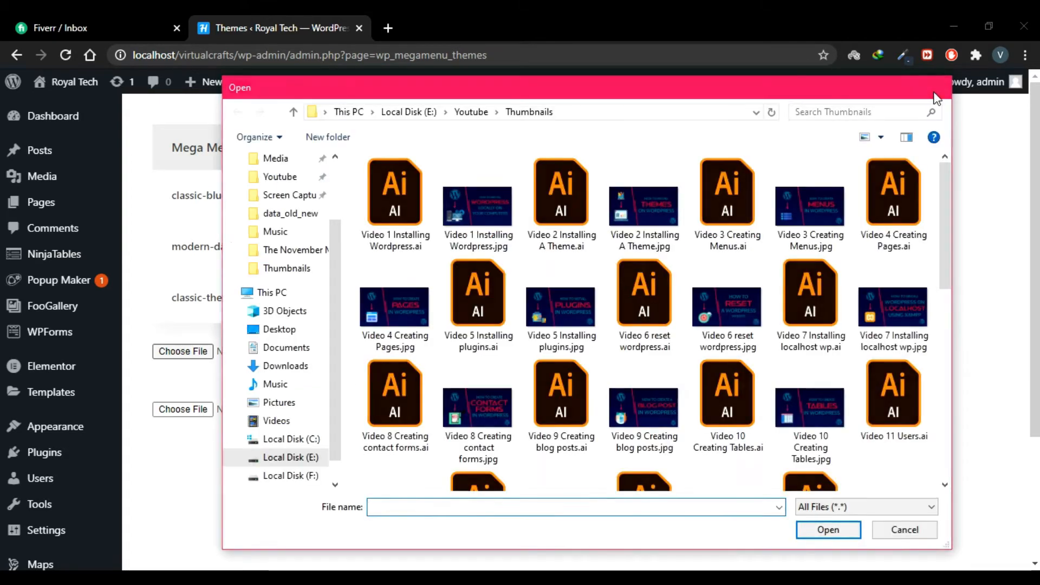
pyautogui.click(938, 87)
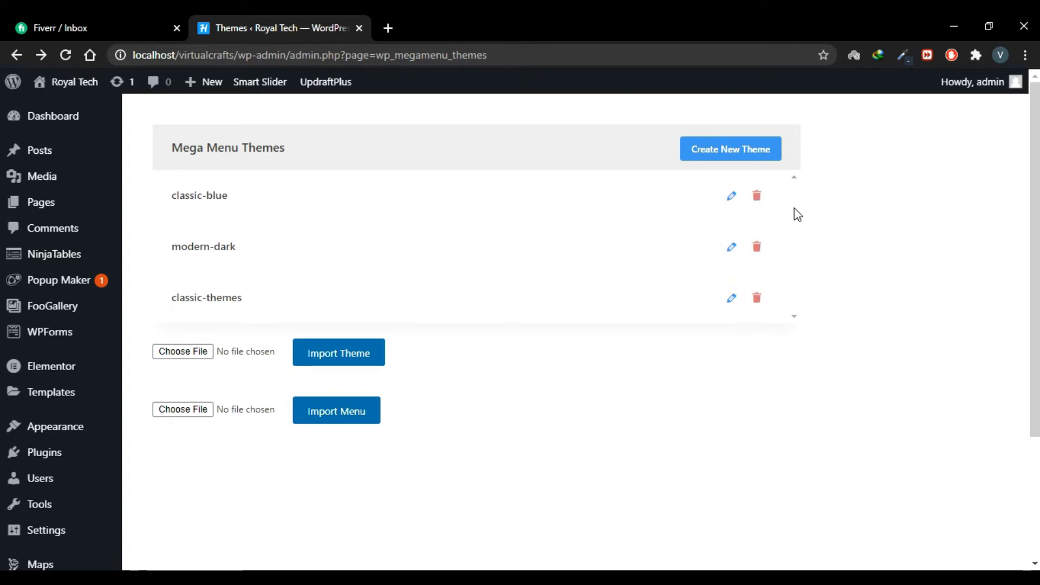
# Open the classic-blue theme for editing and try the Enable Sticky Menu option in its general settings
pyautogui.click(732, 204)
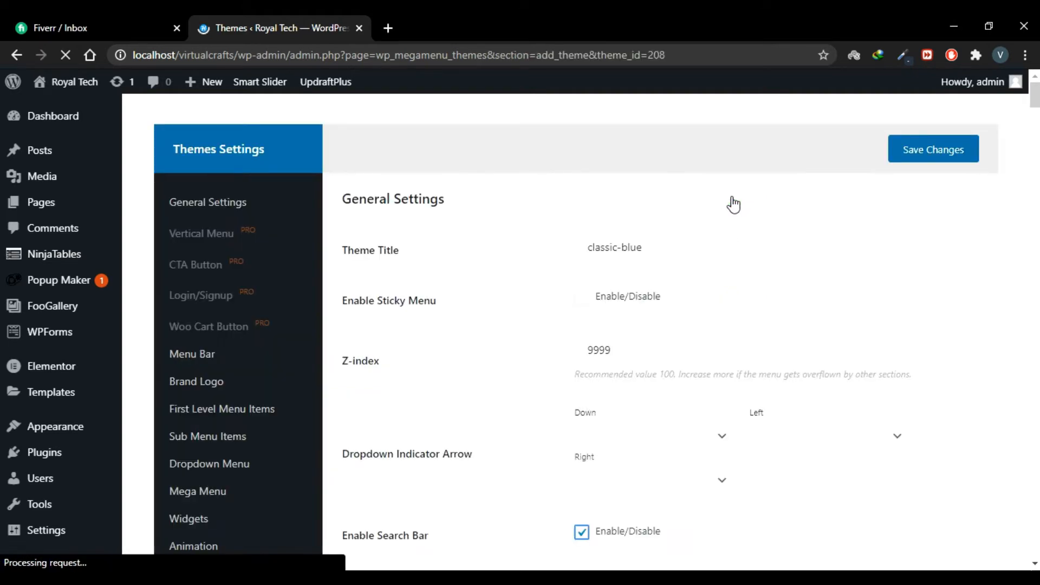
pyautogui.moveTo(657, 248); pyautogui.dragTo(578, 251)
pyautogui.click(543, 267)
pyautogui.scroll(-1, 543, 268)
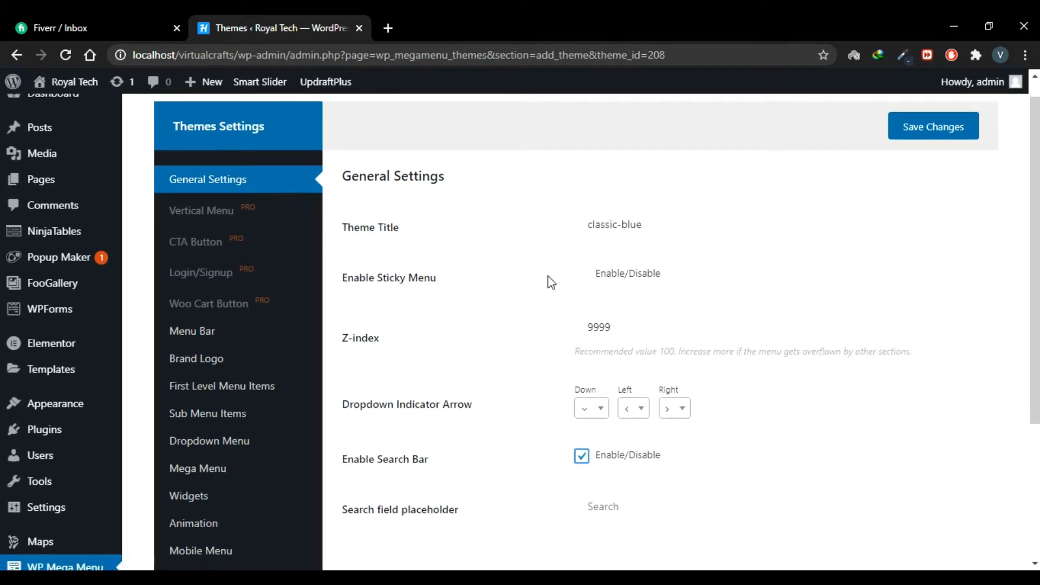
pyautogui.click(587, 283)
pyautogui.click(581, 283)
pyautogui.scroll(-1, 520, 304)
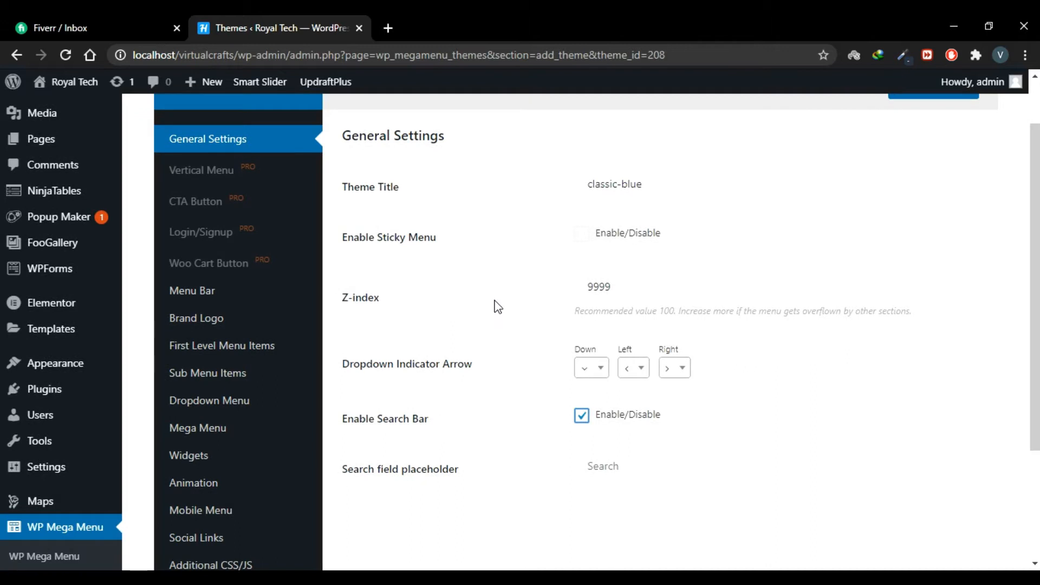
# Set the Down dropdown indicator arrow of the classic-blue theme to the solid down arrow with a stem
pyautogui.scroll(-1, 496, 305)
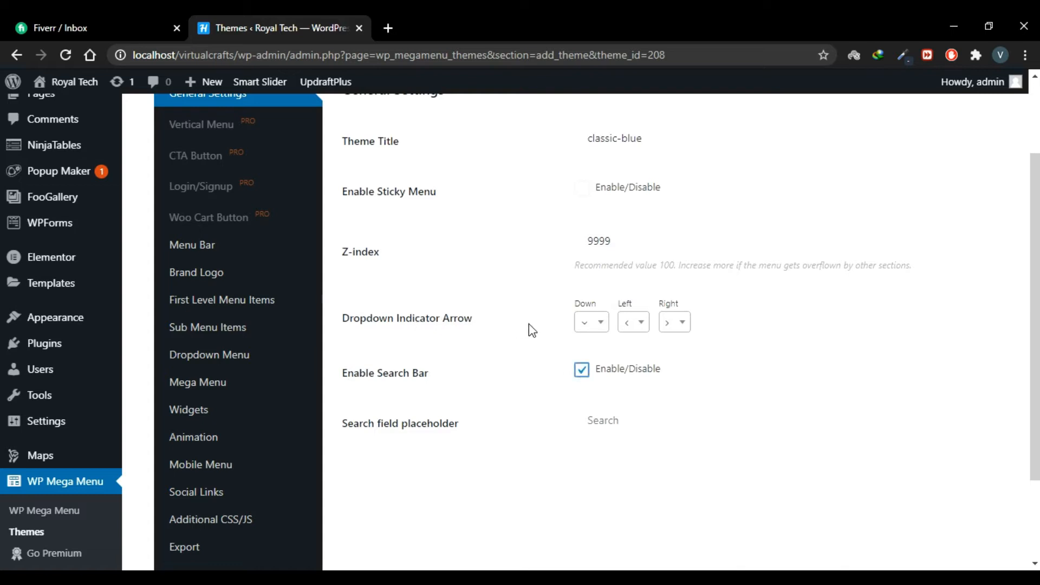
pyautogui.click(583, 327)
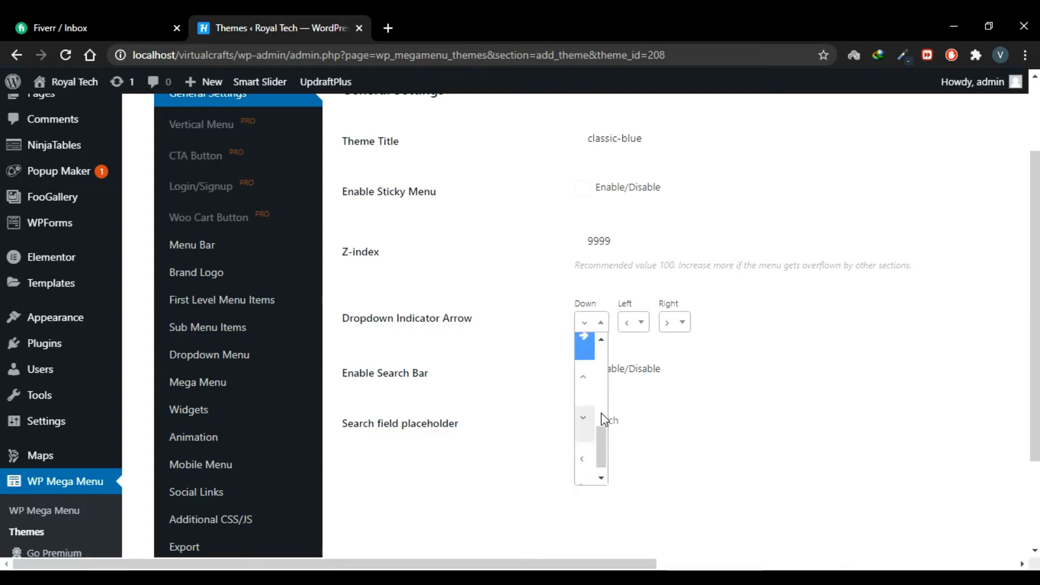
pyautogui.moveTo(604, 442); pyautogui.dragTo(603, 400)
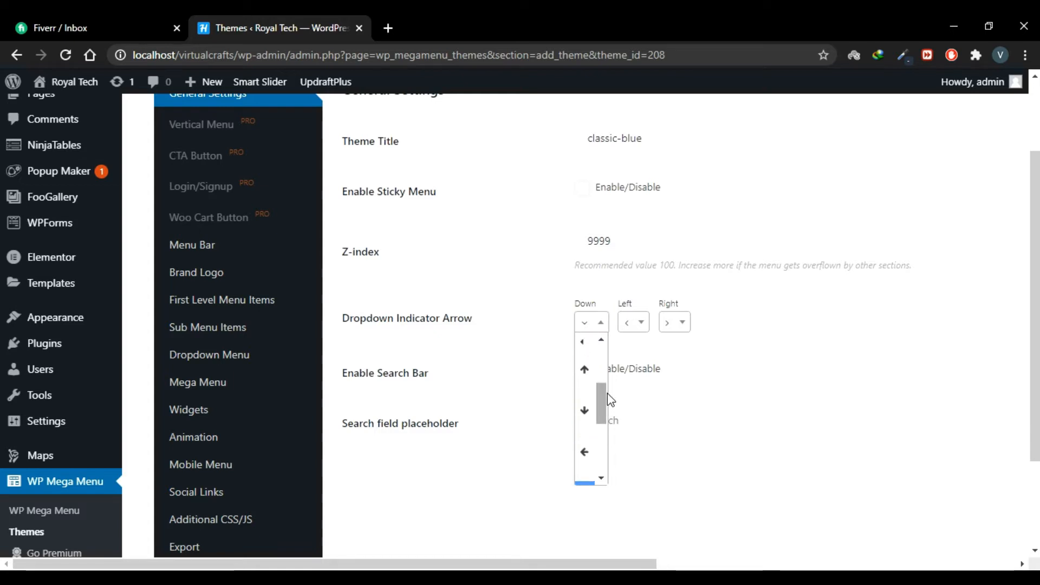
pyautogui.click(585, 417)
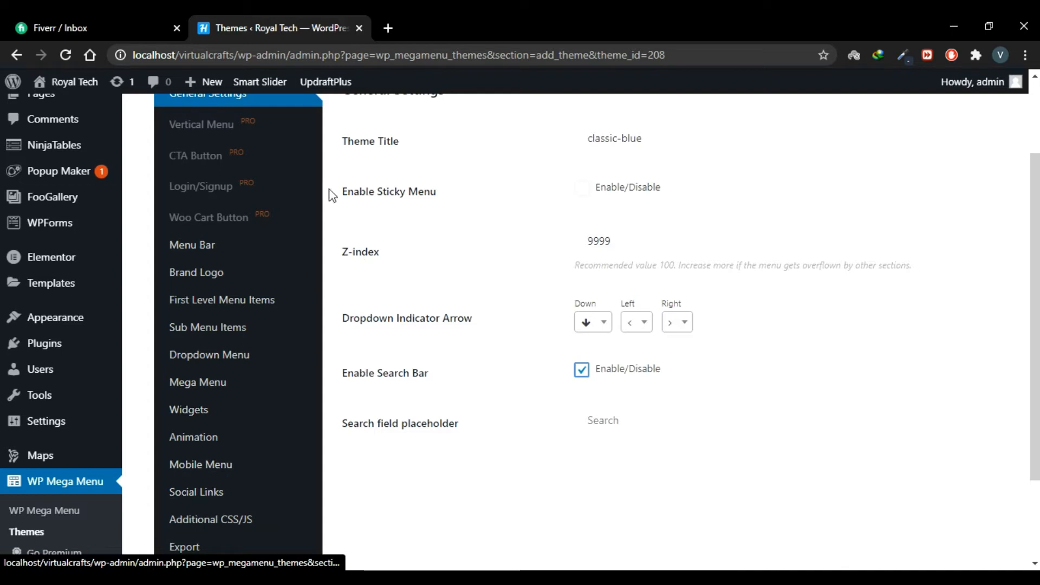
# Review the theme's Menu Bar settings, from alignment, height and backgrounds to padding, border radius and shadow
pyautogui.click(204, 244)
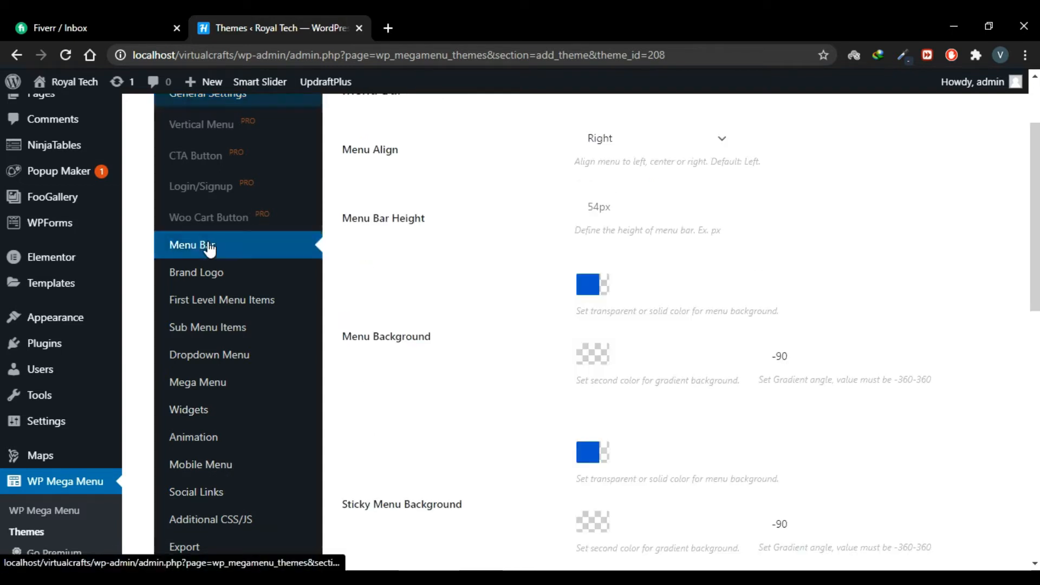
pyautogui.scroll(1, 452, 255)
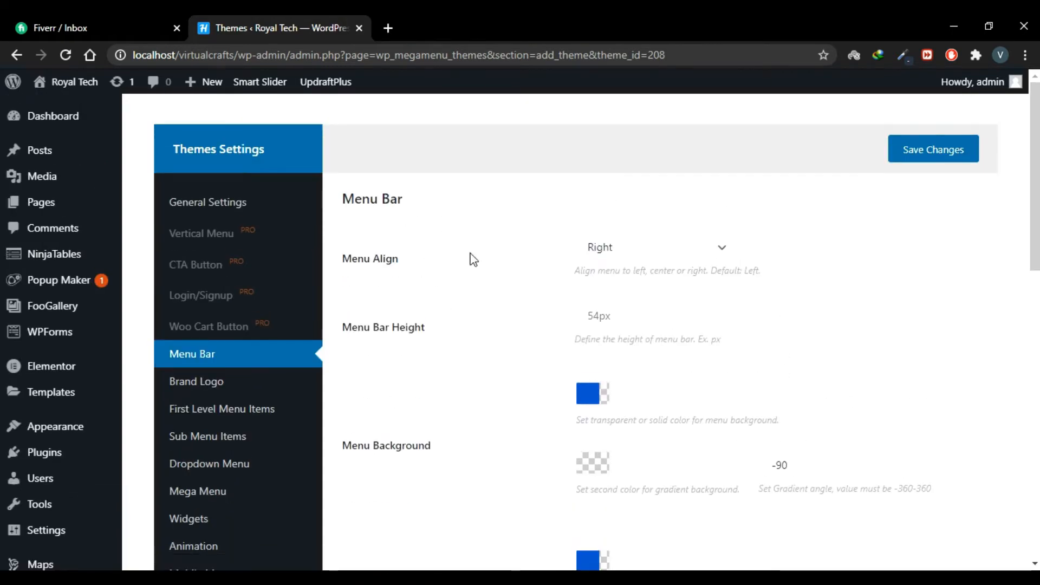
pyautogui.scroll(-1, 492, 458)
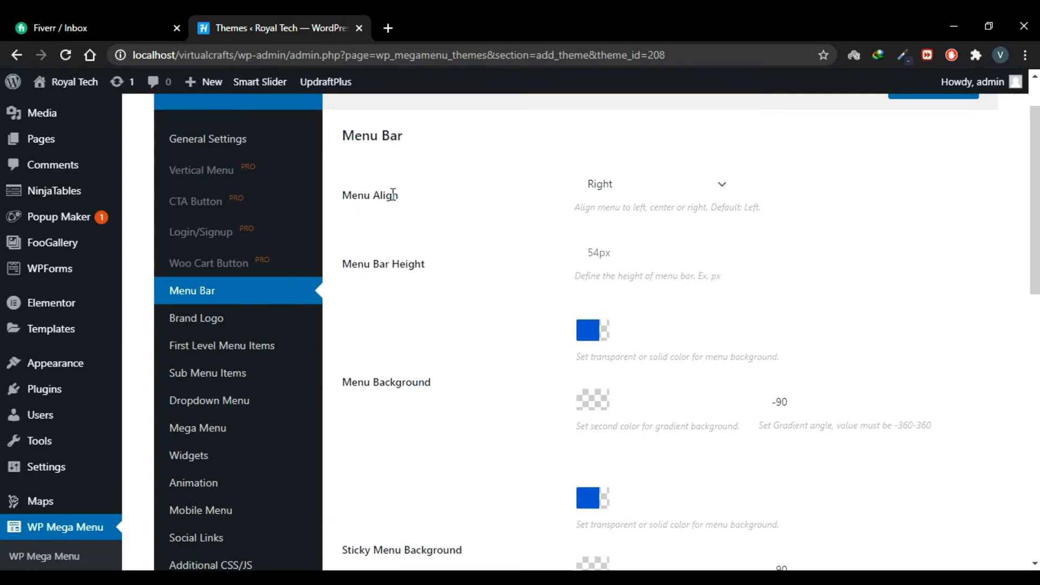
pyautogui.scroll(-3, 407, 267)
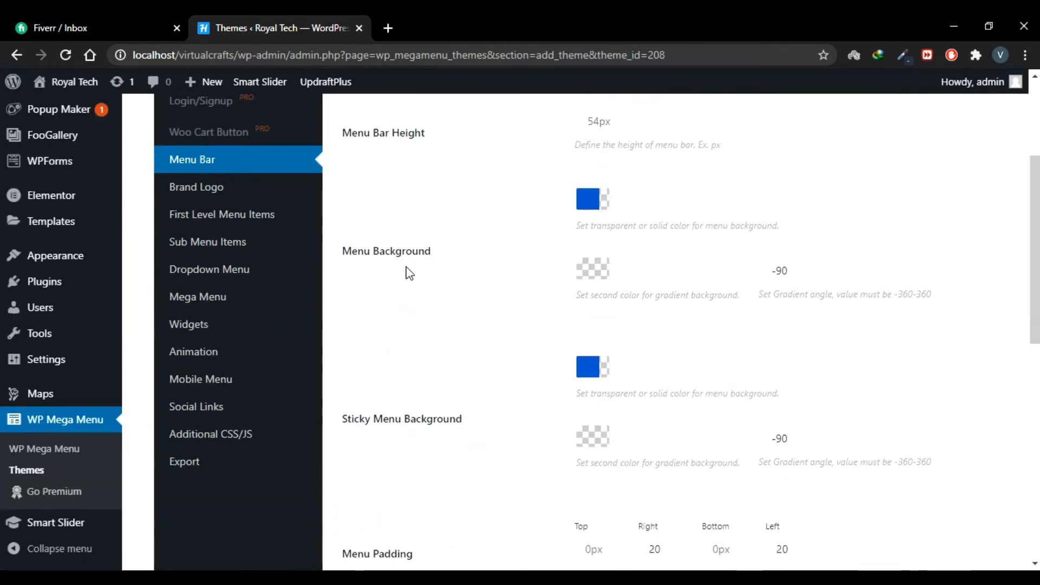
pyautogui.scroll(-4, 406, 274)
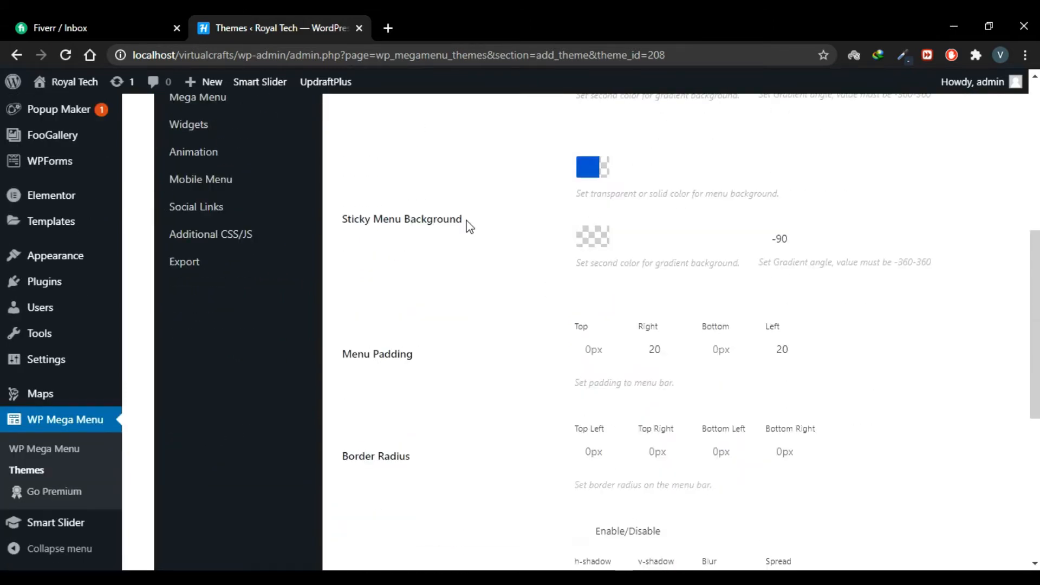
pyautogui.scroll(-1, 474, 226)
pyautogui.scroll(-1, 433, 360)
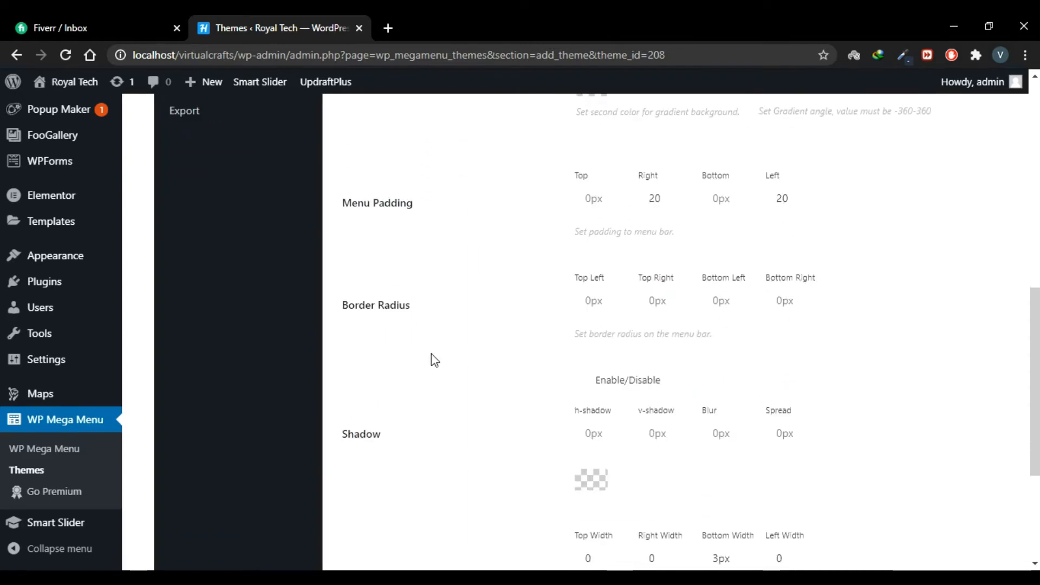
pyautogui.scroll(-1, 434, 361)
pyautogui.scroll(6, 432, 360)
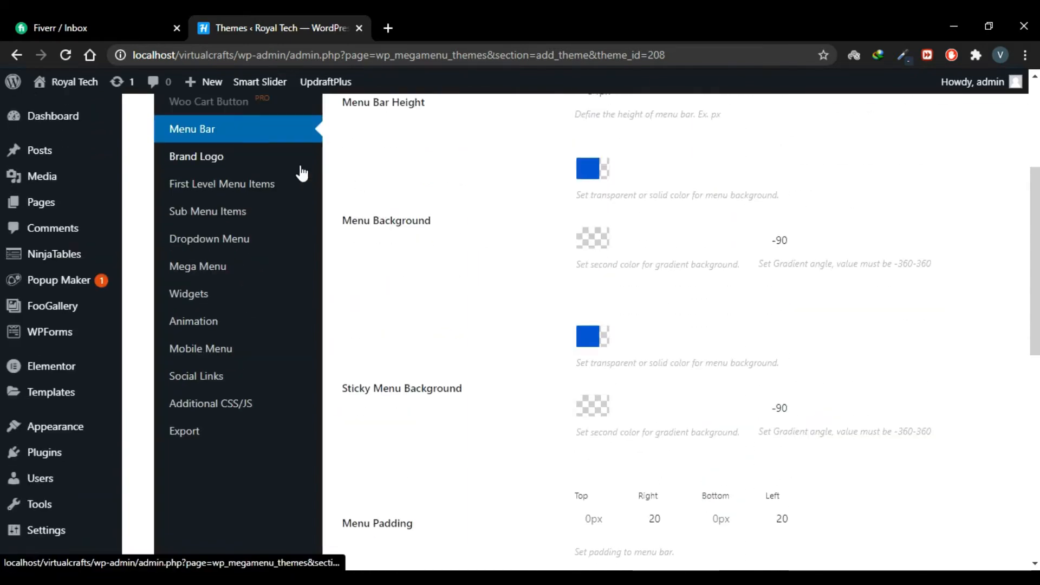
# Review the theme's Brand Logo settings, including the logo image, width, height and margin
pyautogui.click(267, 161)
pyautogui.scroll(3, 564, 281)
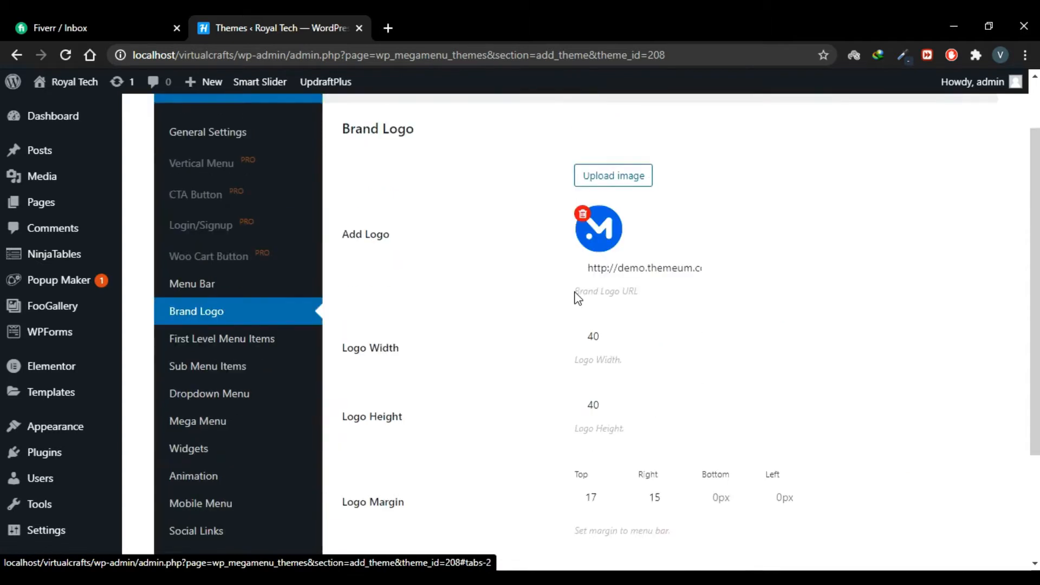
pyautogui.scroll(1, 584, 303)
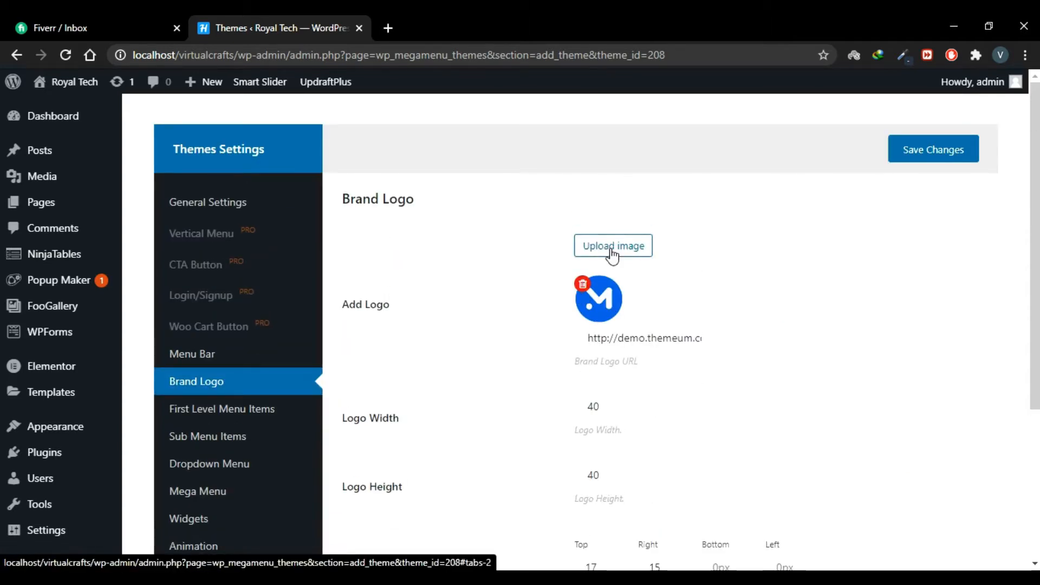
pyautogui.scroll(-3, 480, 353)
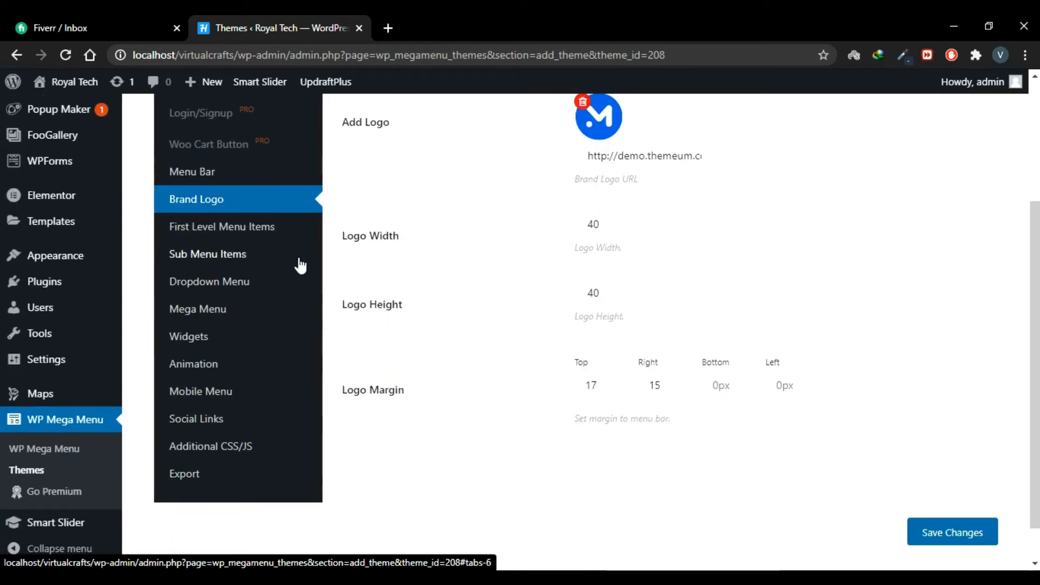
# Set the theme's menu animation to SlideInUp
pyautogui.click(233, 369)
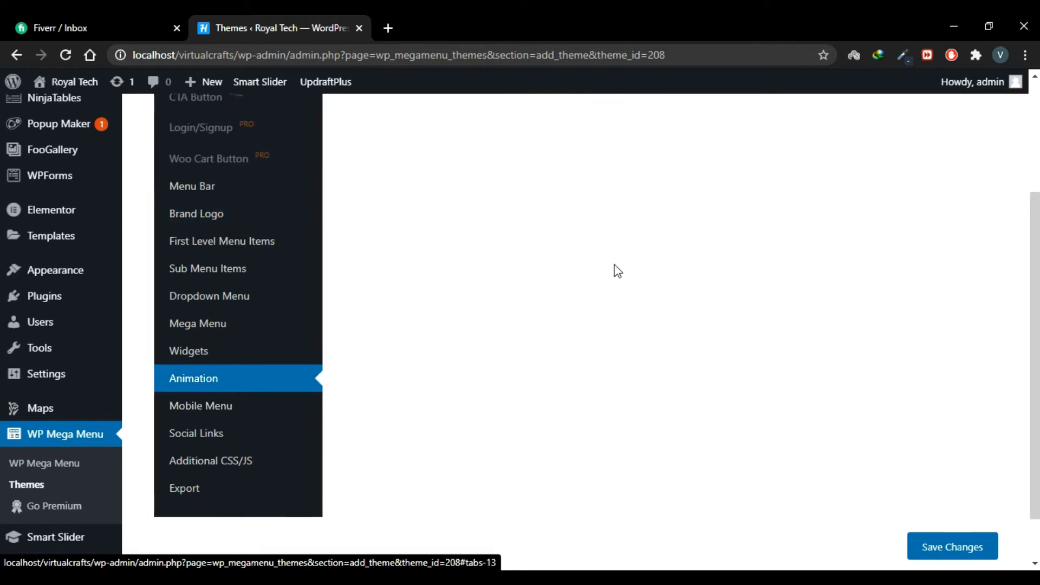
pyautogui.scroll(3, 617, 271)
pyautogui.click(475, 254)
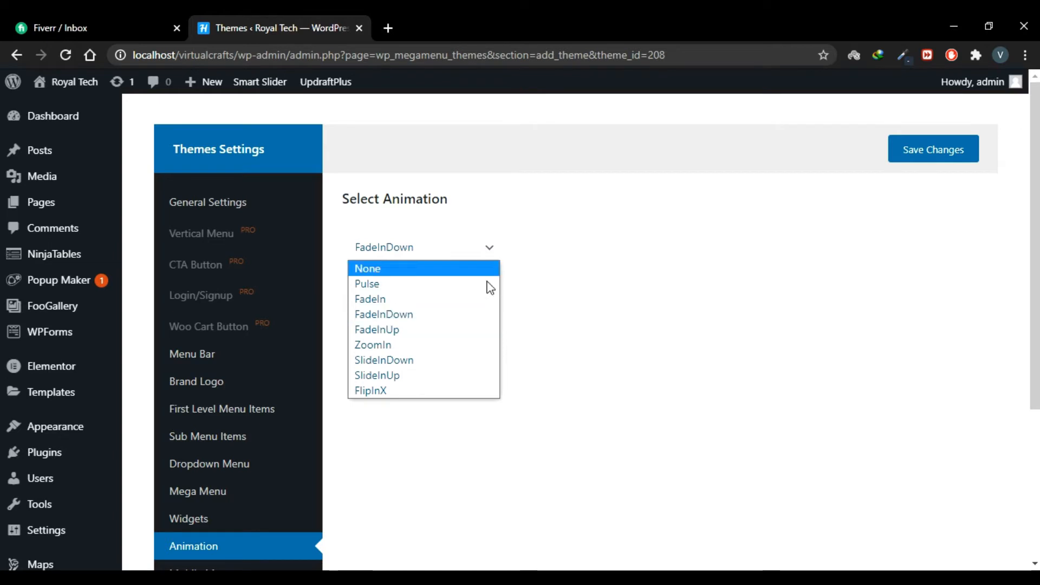
pyautogui.click(447, 380)
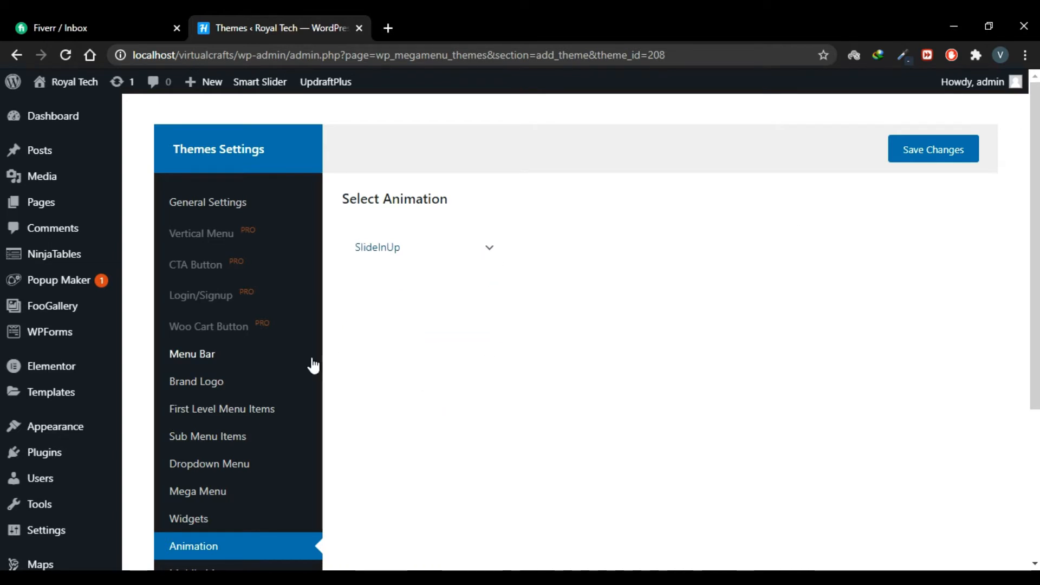
# View the theme's Export section and save the changes to the classic-blue theme
pyautogui.scroll(-3, 313, 365)
pyautogui.click(178, 429)
pyautogui.click(931, 154)
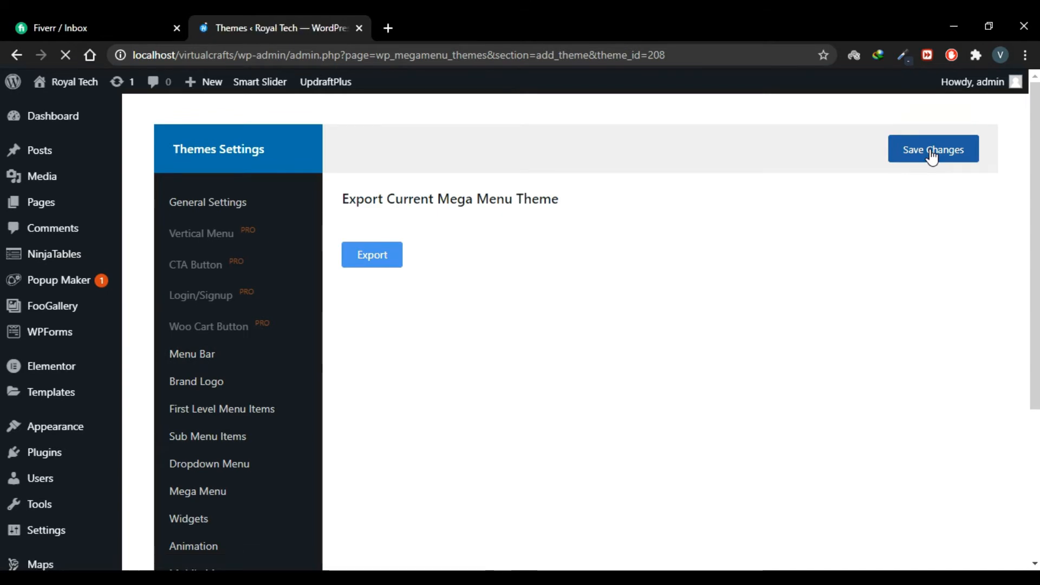
# Return to the Mega Menu Themes list and look over the theme creation and import options
pyautogui.scroll(-5, 432, 227)
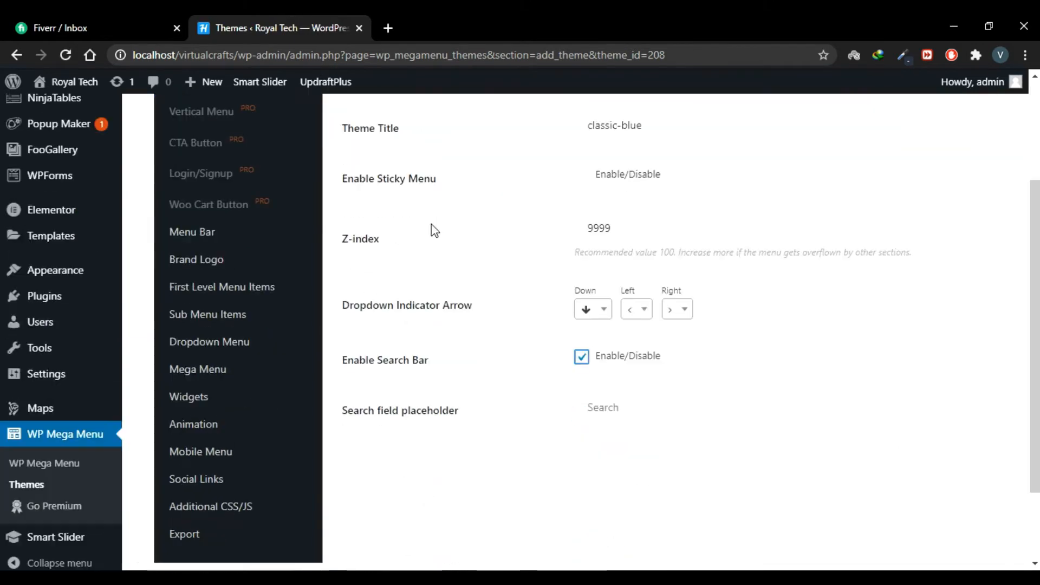
pyautogui.click(50, 474)
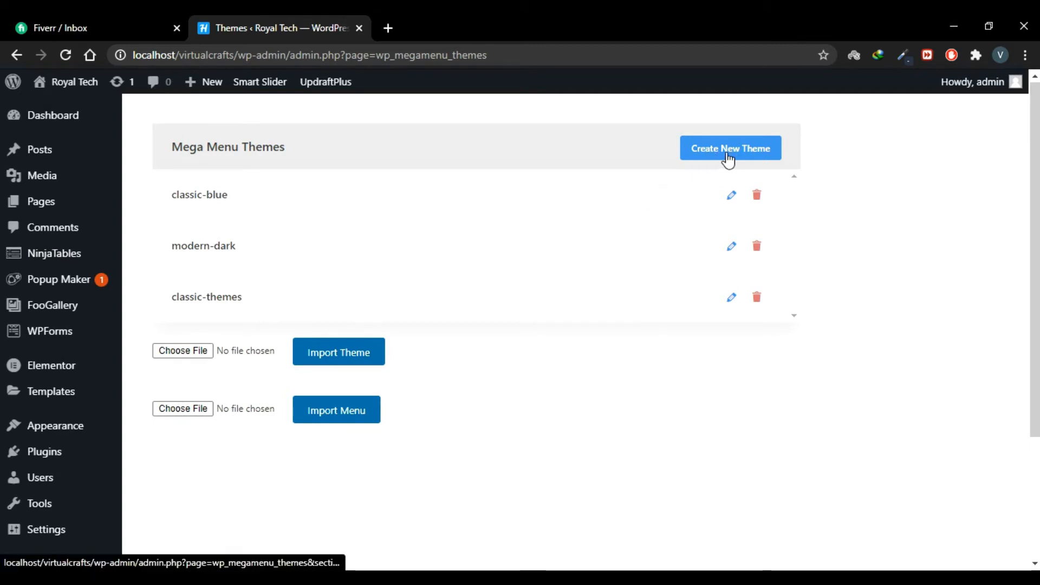
pyautogui.scroll(-3, 464, 348)
pyautogui.scroll(3, 464, 348)
# On the WordPress Menus page, enable the mega menu for main_menu with the modern-dark theme and save its Mega Menu settings
pyautogui.moveTo(85, 427)
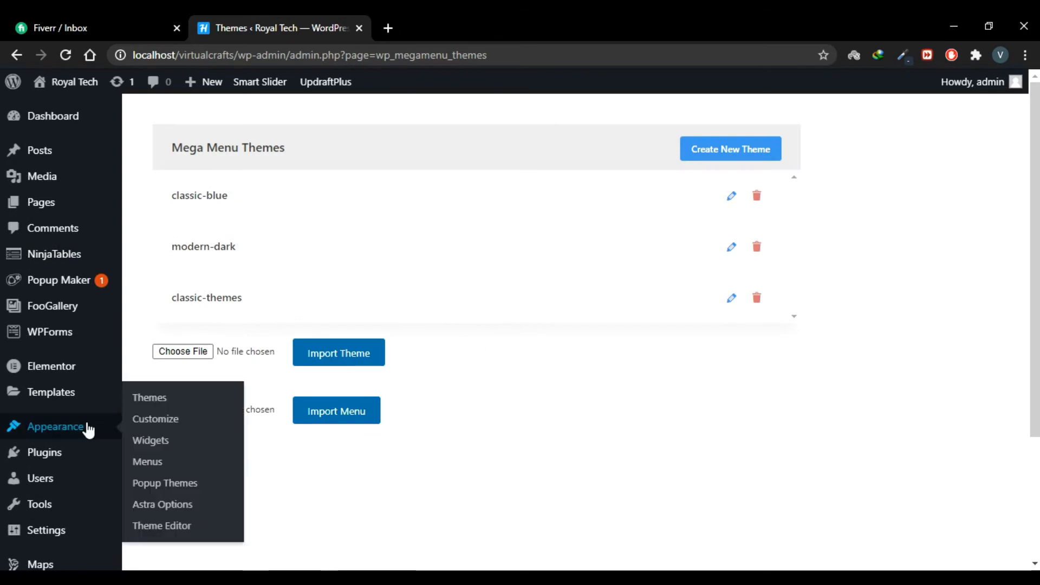
pyautogui.click(172, 464)
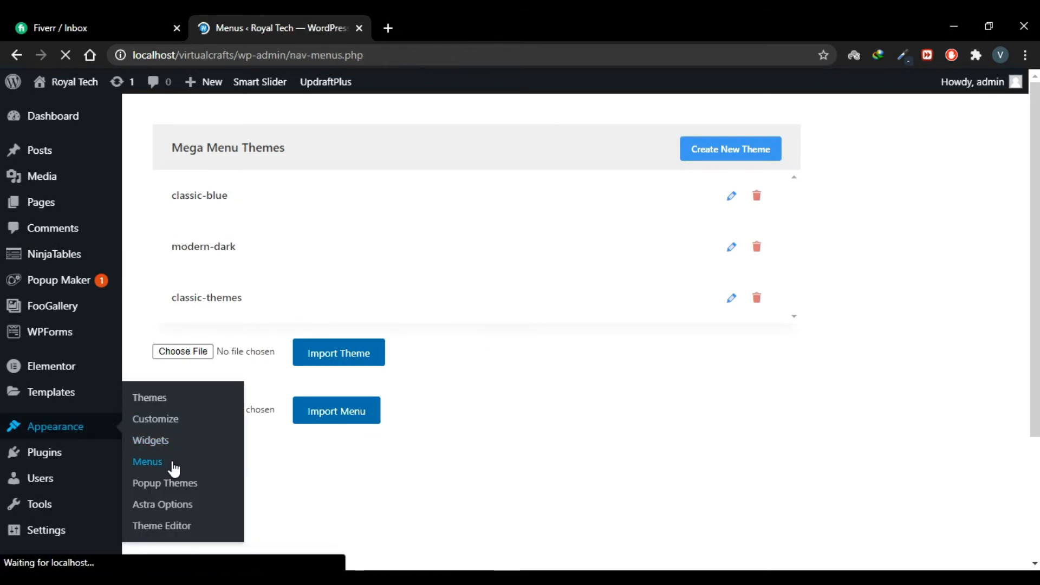
pyautogui.scroll(-3, 721, 334)
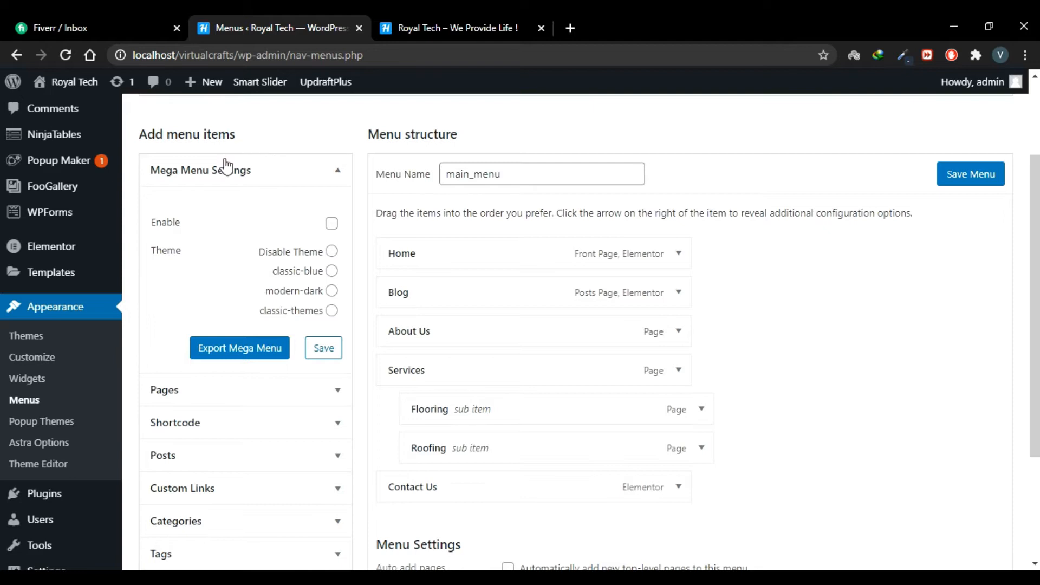
pyautogui.click(332, 223)
pyautogui.click(332, 291)
pyautogui.click(331, 357)
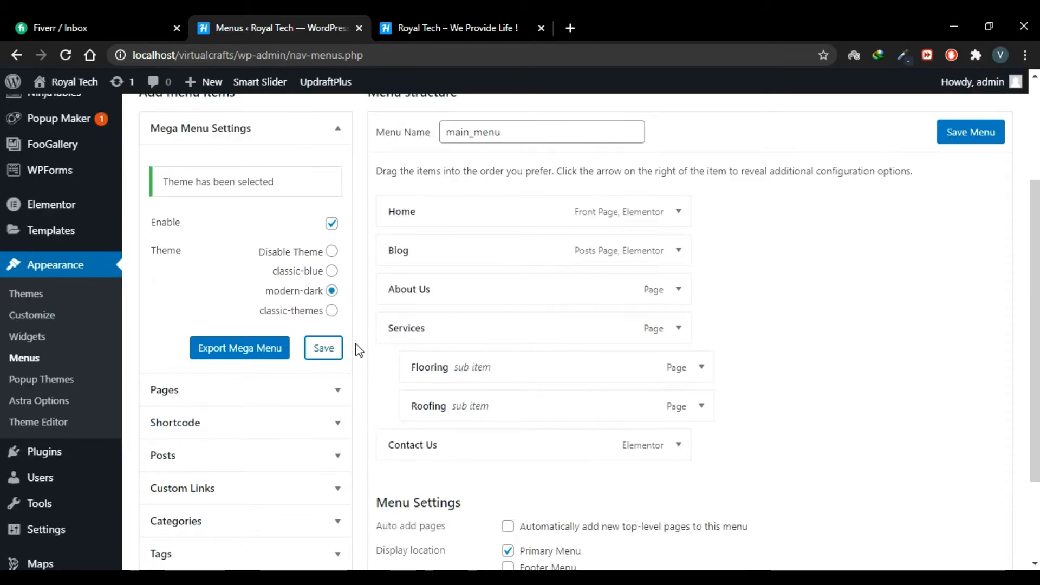
# Open the WP Mega Menu editor for the Home menu item and turn its mega menu on
pyautogui.moveTo(525, 220)
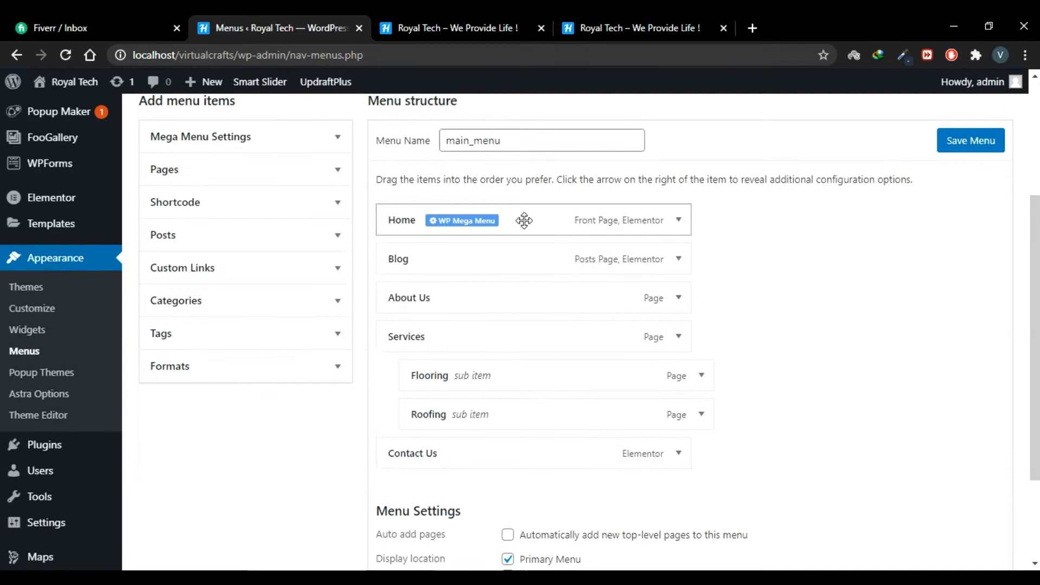
pyautogui.click(461, 230)
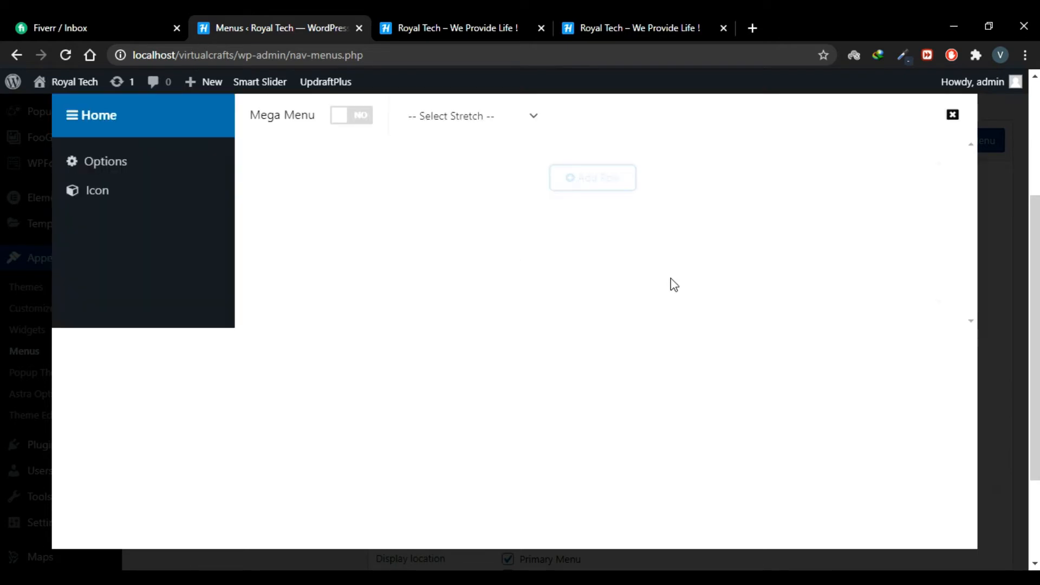
pyautogui.click(356, 123)
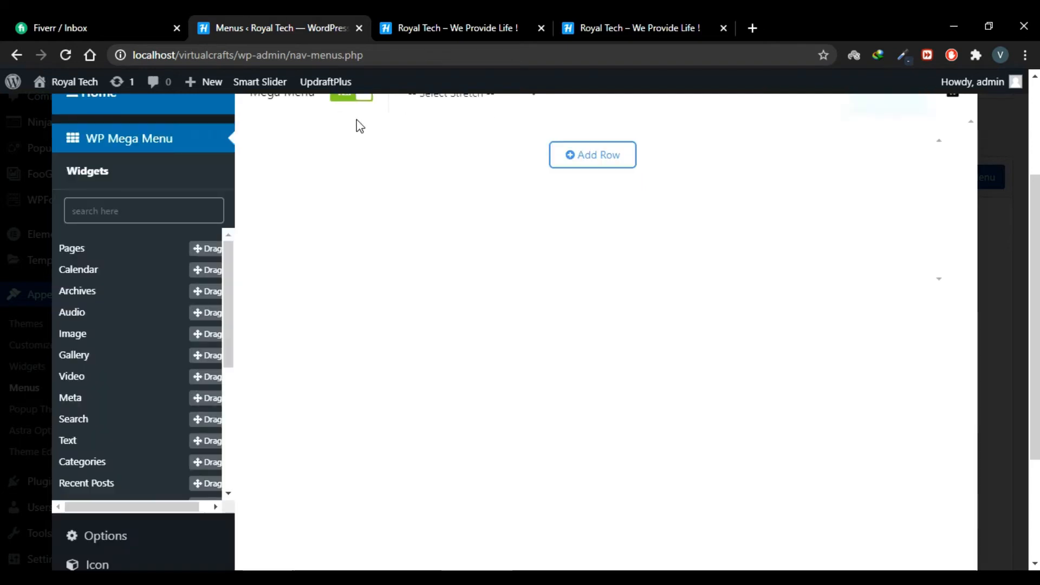
# Add a row with three equal columns to the Home item's mega menu layout
pyautogui.scroll(2, 903, 180)
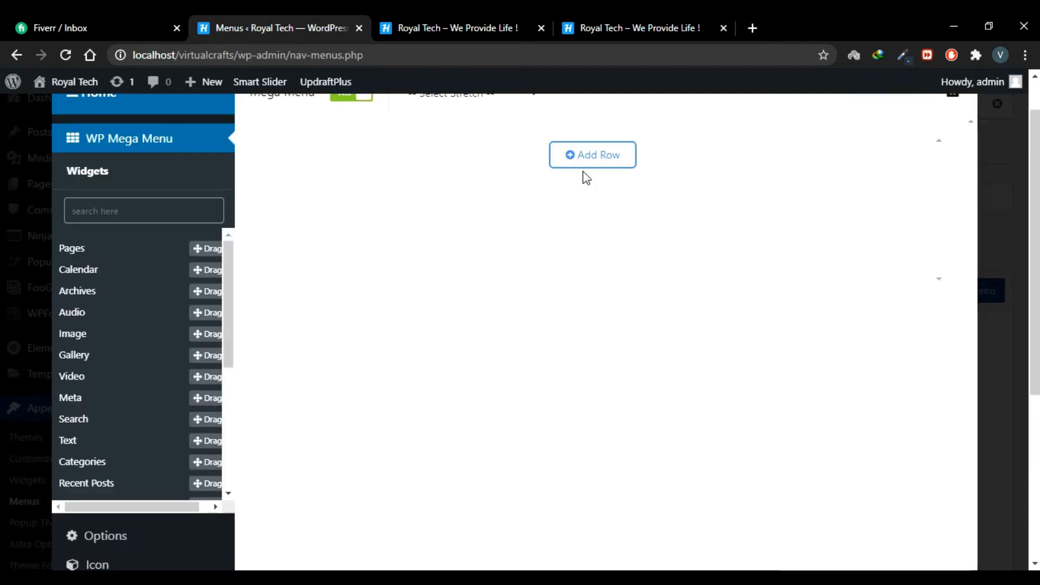
pyautogui.scroll(1, 583, 171)
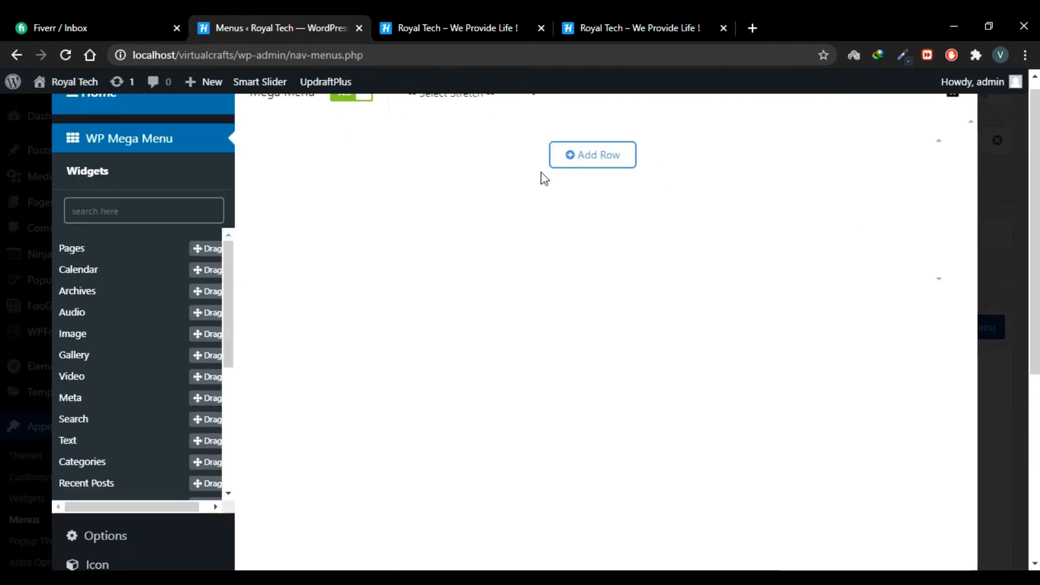
pyautogui.click(609, 164)
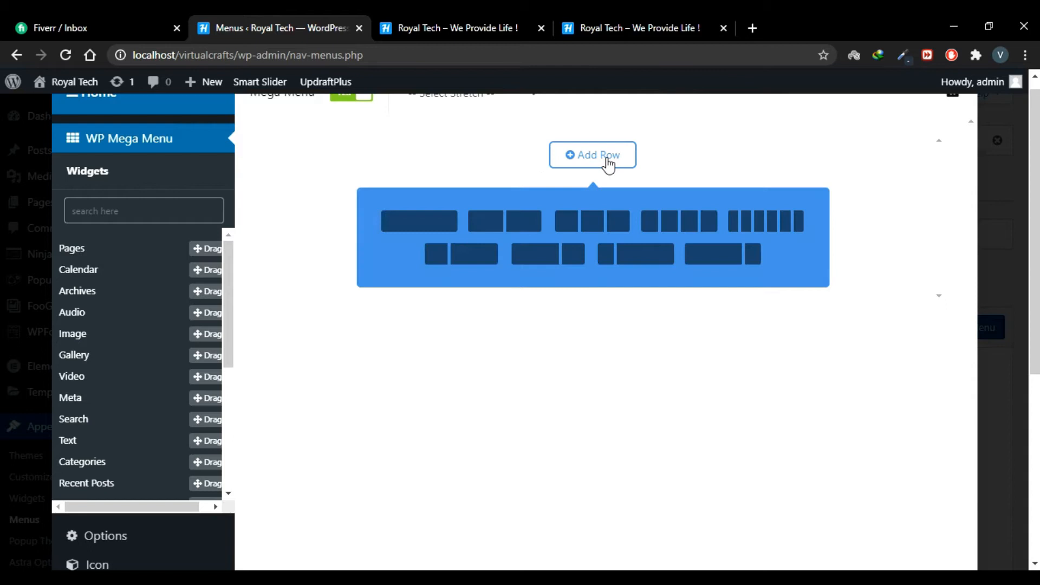
pyautogui.click(598, 227)
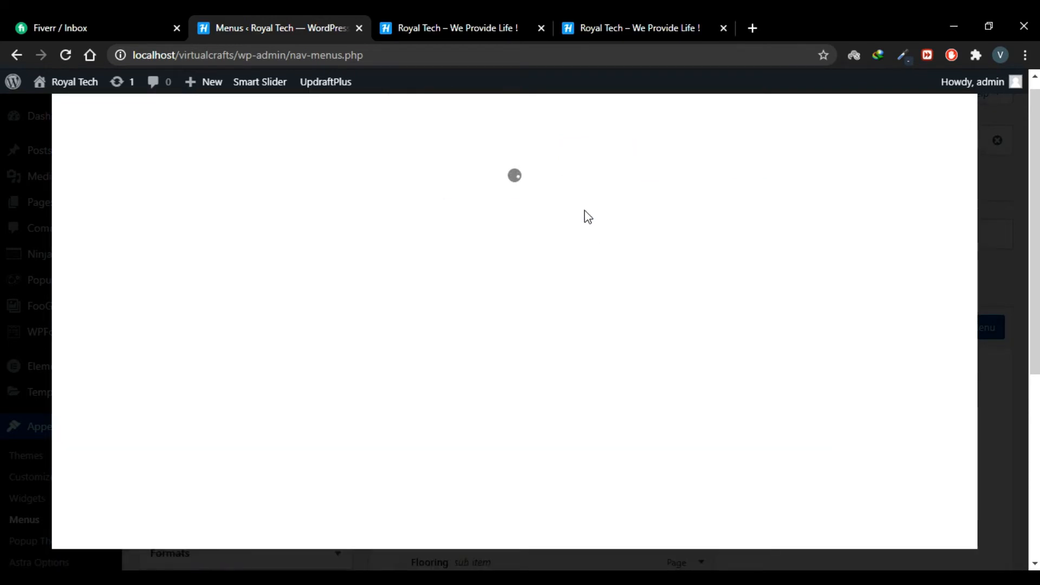
pyautogui.click(505, 324)
pyautogui.scroll(2, 505, 324)
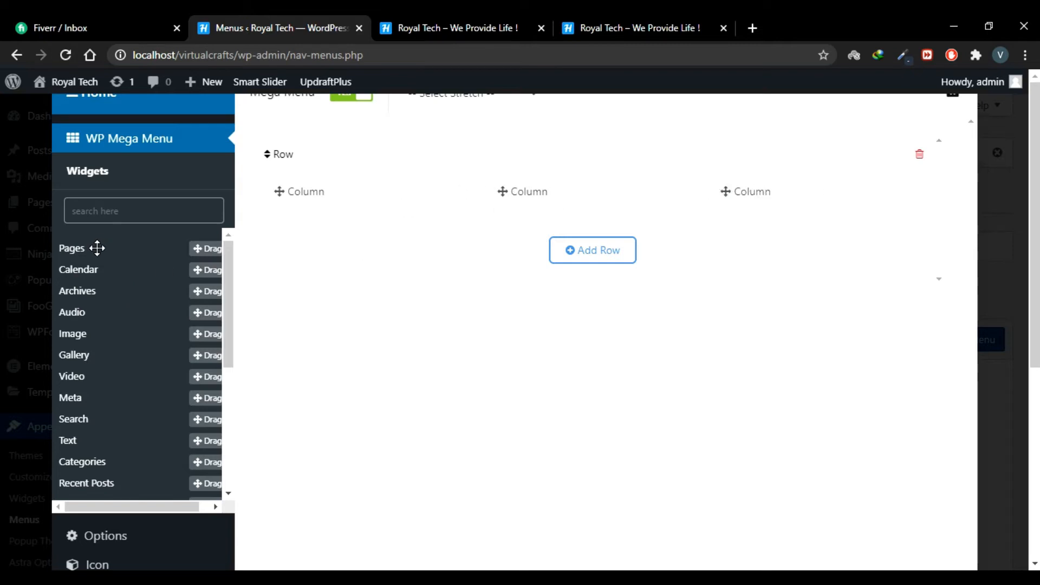
# Place the Pages, Video and Text widgets in the row's first, second and third columns, and open the Pages widget's settings
pyautogui.moveTo(97, 247); pyautogui.dragTo(281, 193)
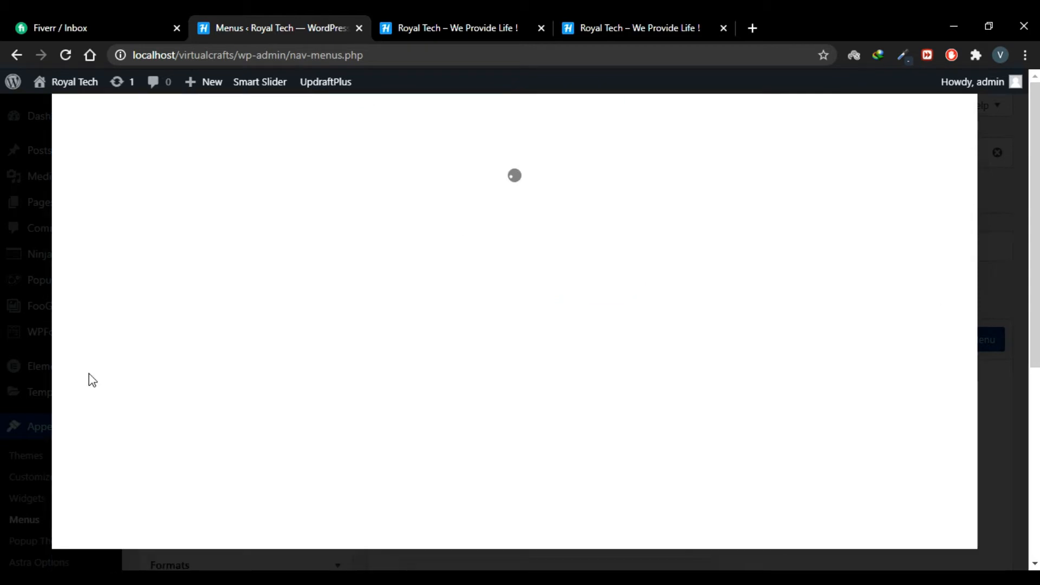
pyautogui.moveTo(79, 377); pyautogui.dragTo(523, 203)
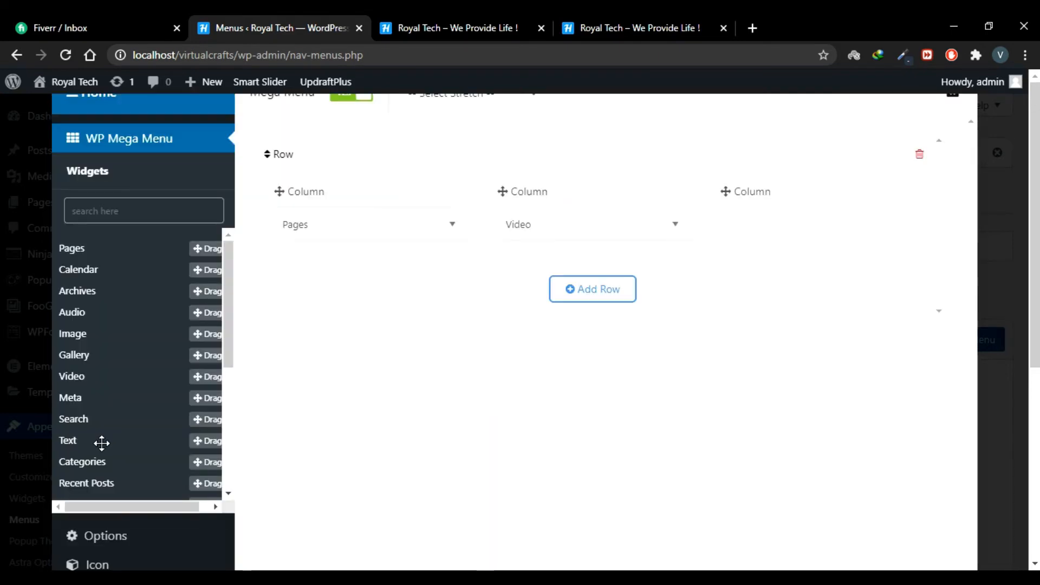
pyautogui.moveTo(101, 443); pyautogui.dragTo(766, 198)
pyautogui.click(452, 226)
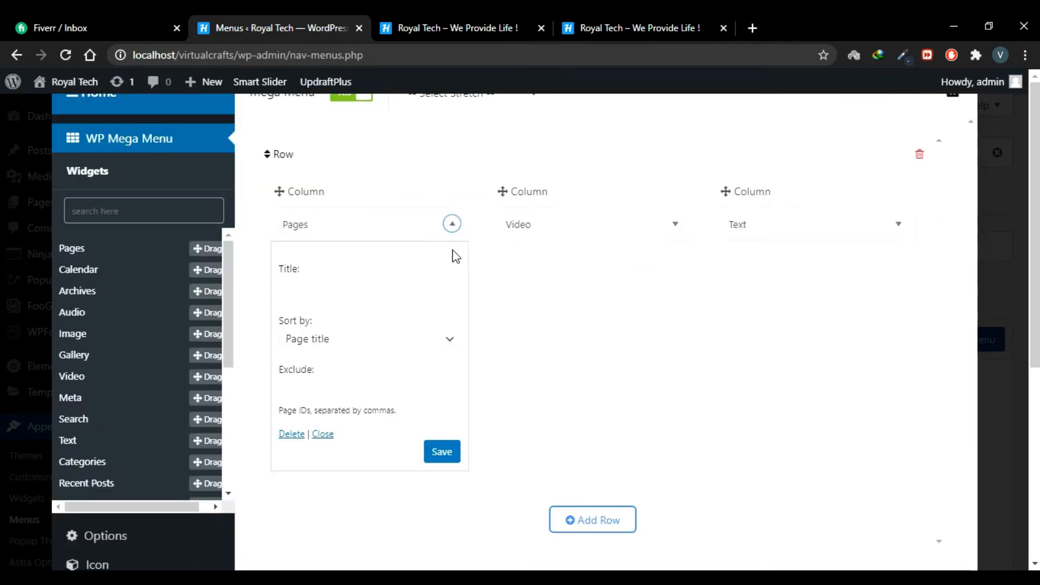
# Title the Pages widget PAGES, keep it sorted by page title, and save the widget
pyautogui.click(367, 283)
pyautogui.write('PAGES')
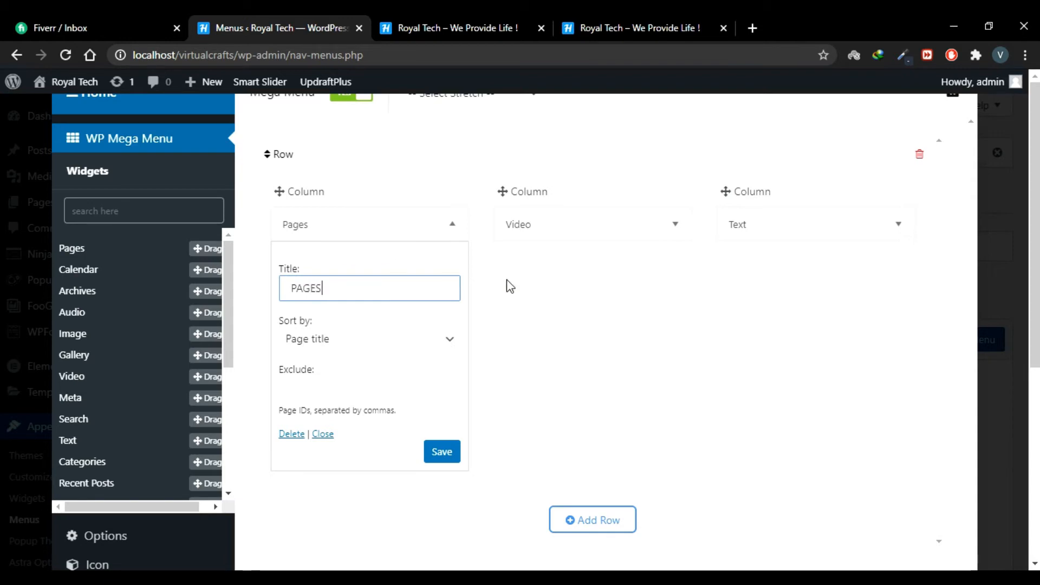
pyautogui.press('Tab')
pyautogui.click(450, 353)
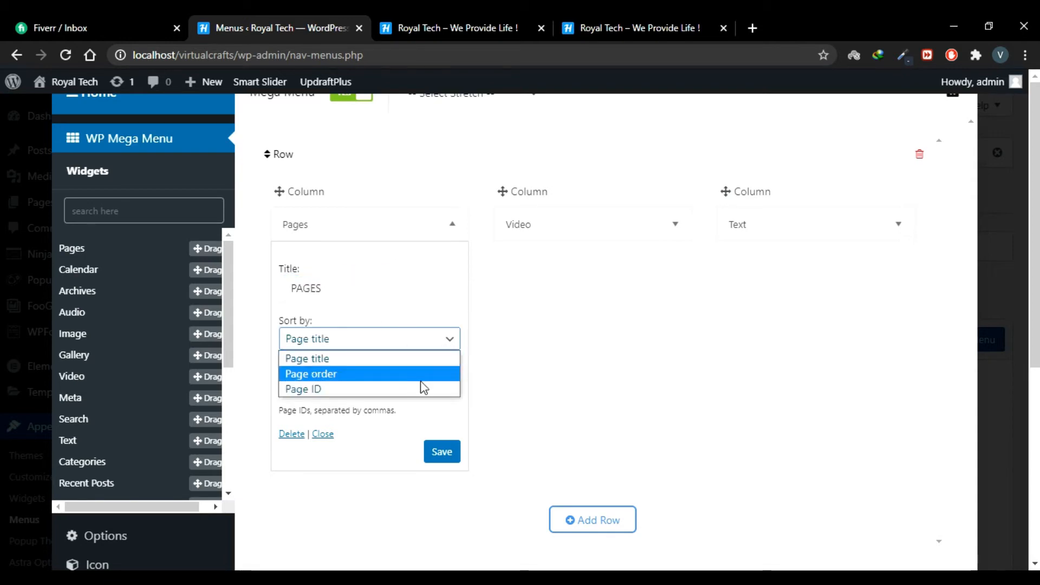
pyautogui.click(448, 341)
pyautogui.click(444, 453)
pyautogui.click(447, 453)
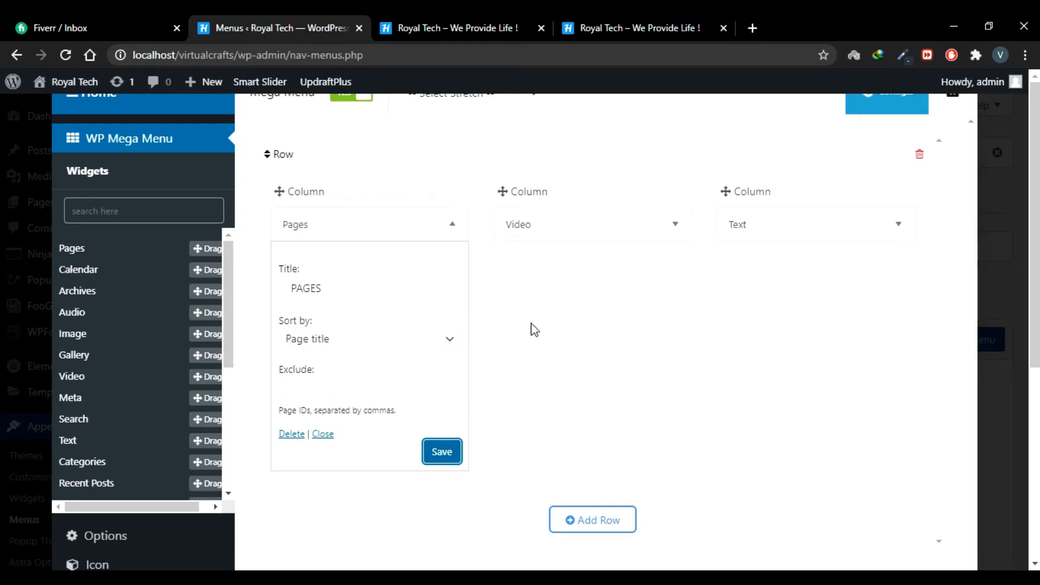
# Title the Video widget GUIDE, add End.mp4 from the media library to it, and save the widget
pyautogui.click(675, 223)
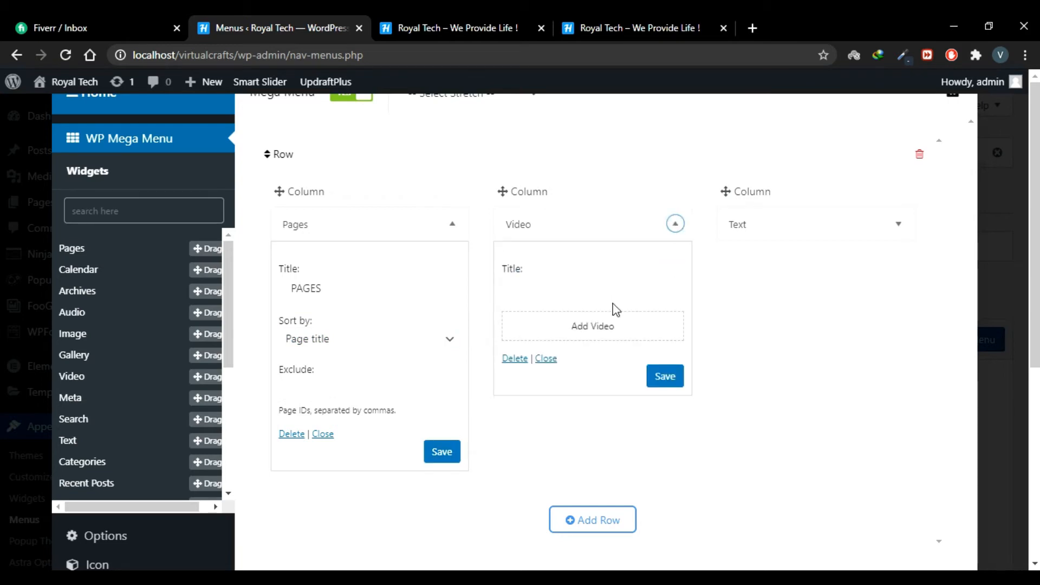
pyautogui.click(566, 286)
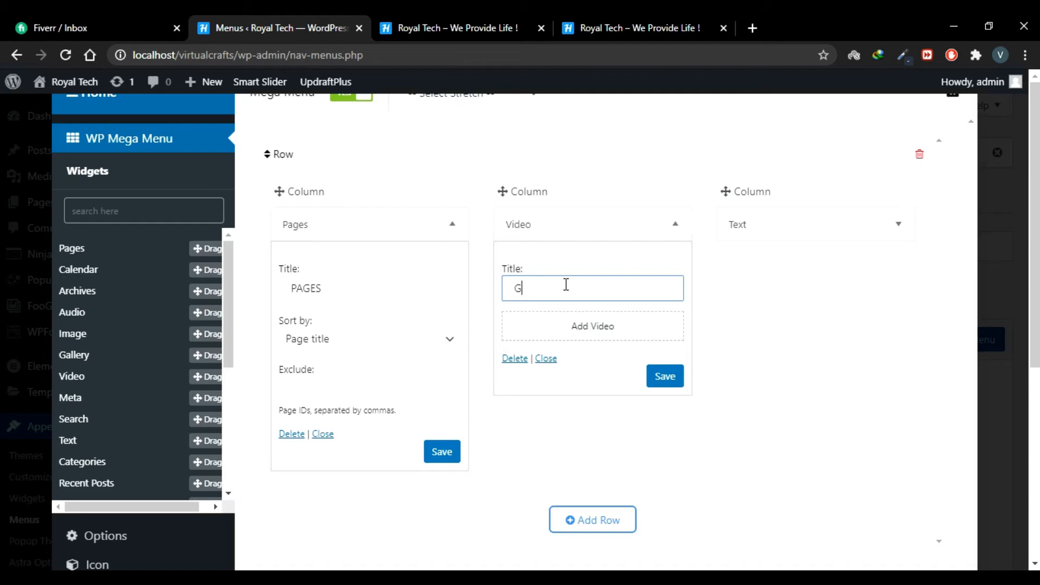
pyautogui.write('GUIDE')
pyautogui.click(579, 332)
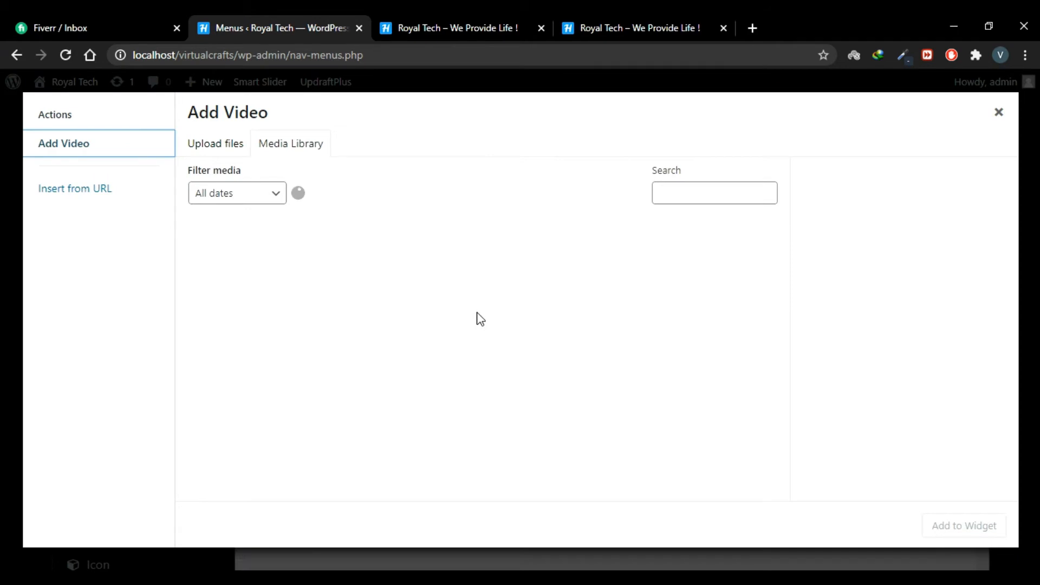
pyautogui.click(272, 297)
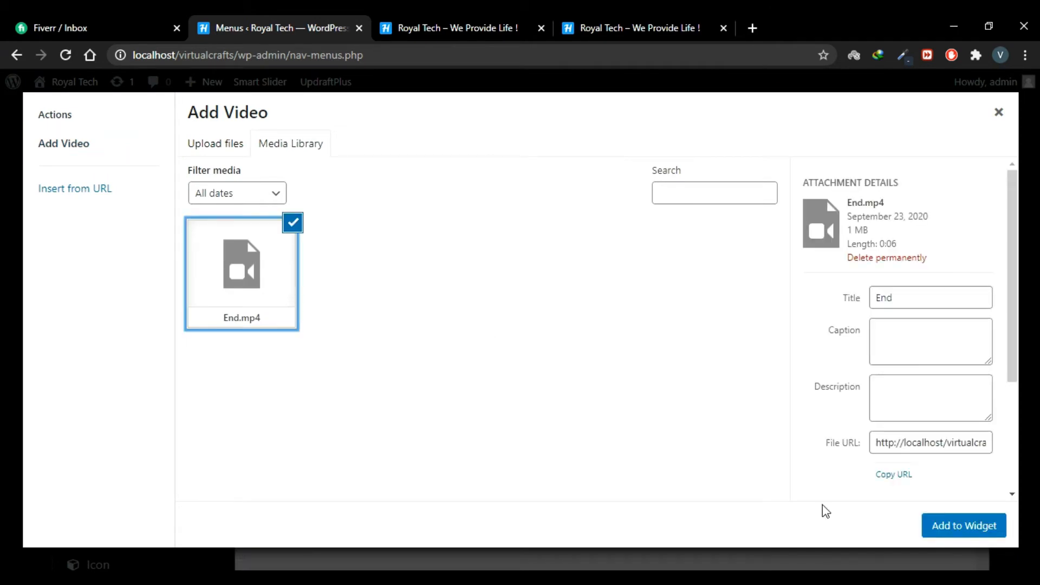
pyautogui.click(983, 533)
pyautogui.click(664, 480)
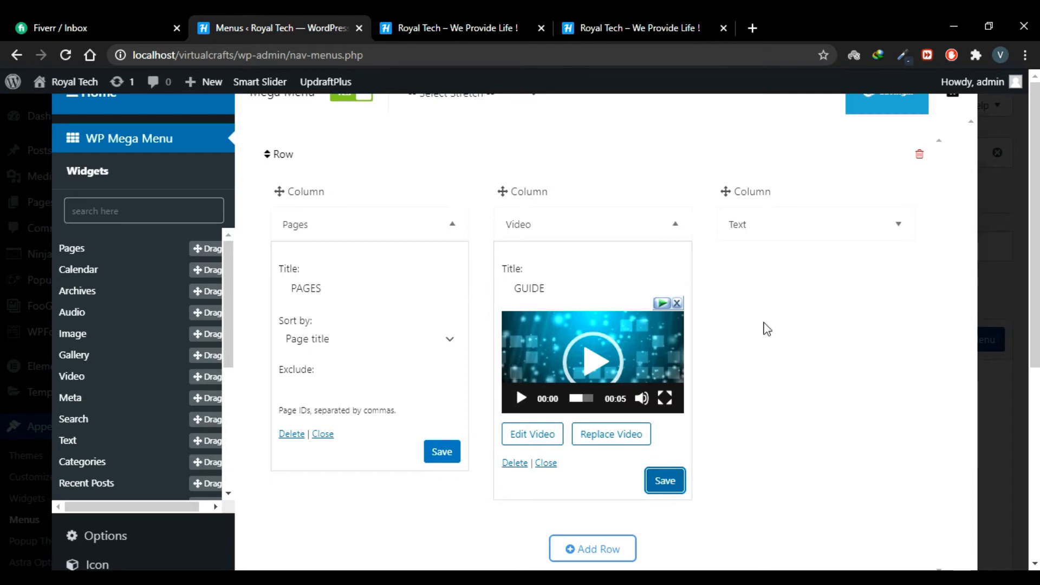
# Open the Text widget's settings and title it ROYAL TECH
pyautogui.click(898, 224)
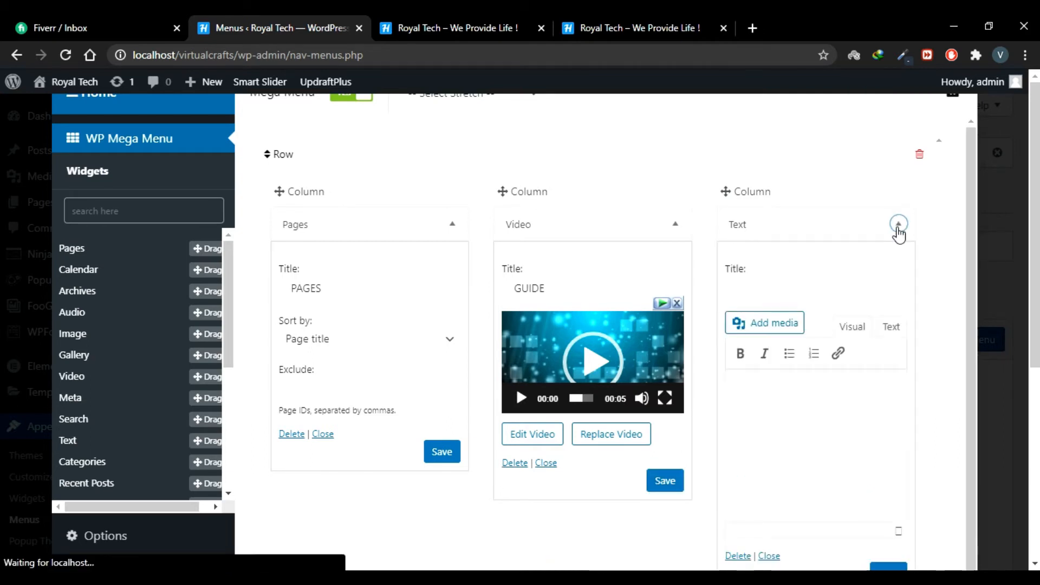
pyautogui.click(765, 293)
pyautogui.write('ROYAL TECH')
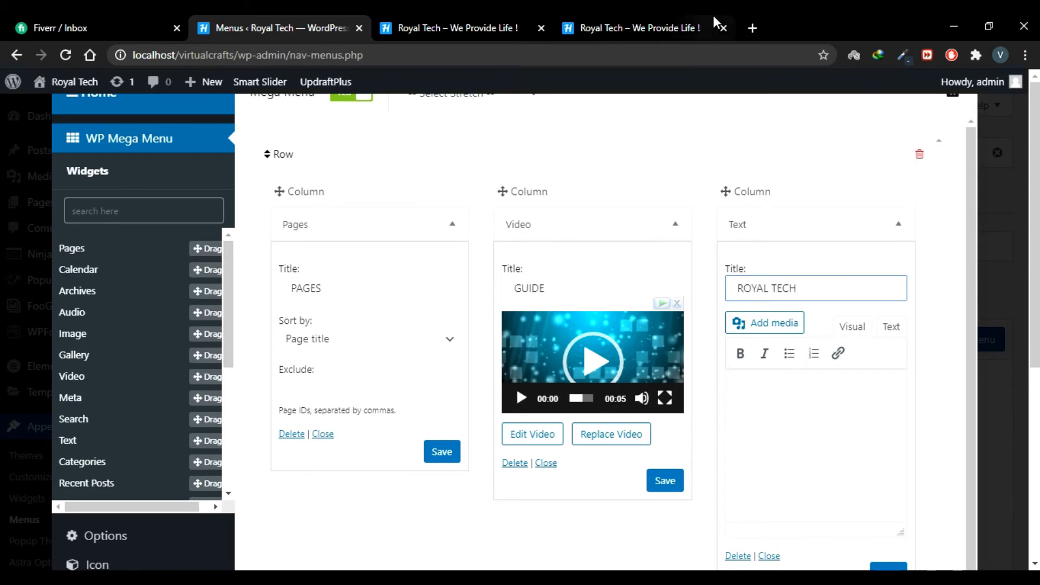
# Search Google for lorem ipsum in a new browser tab, open lipsum.com, and copy the opening lines of "Why do we use it?"
pyautogui.click(752, 30)
pyautogui.write('lore')
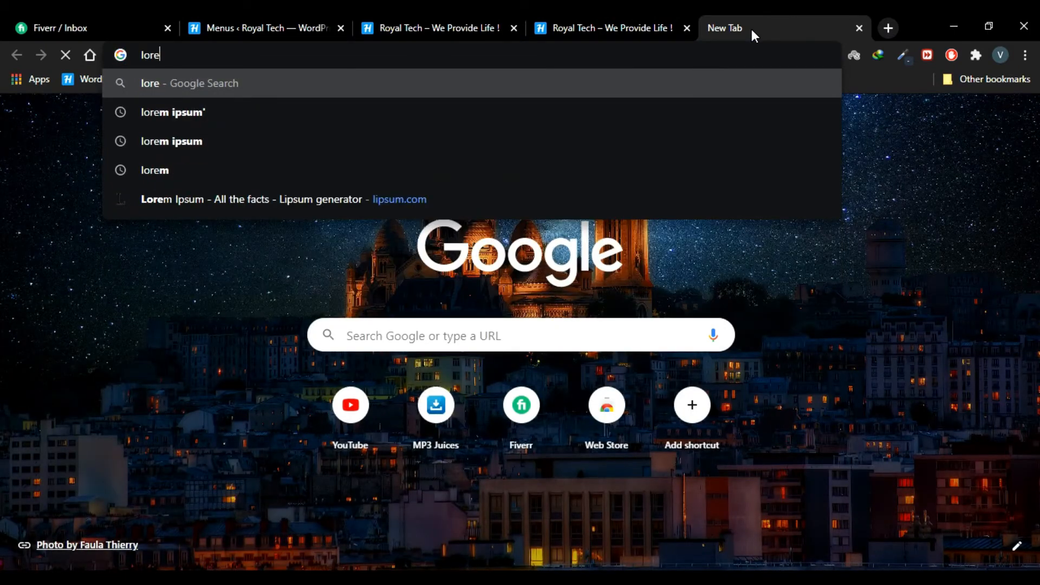
pyautogui.press('Down')
pyautogui.press('Return')
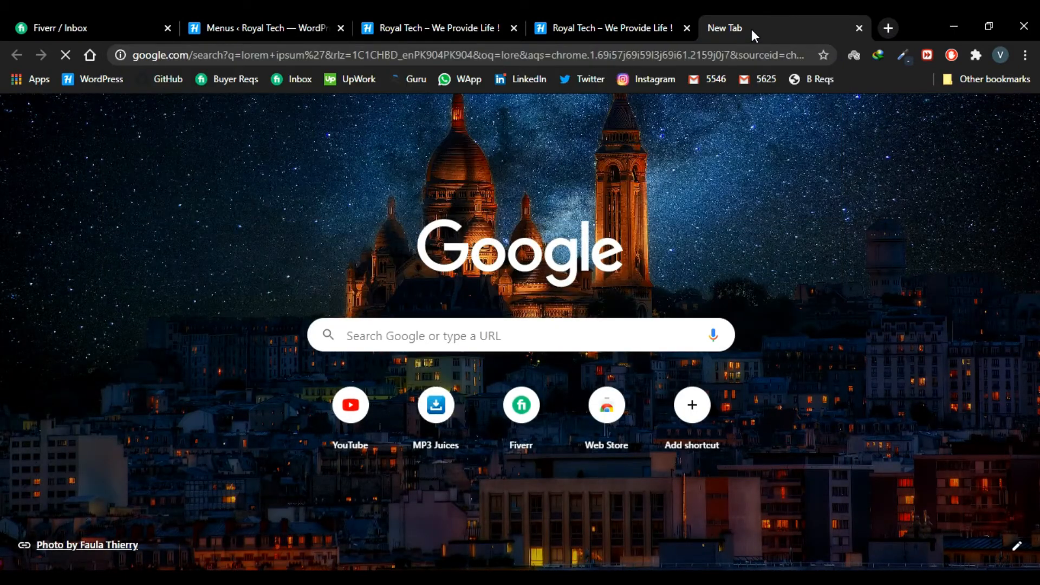
pyautogui.click(393, 232)
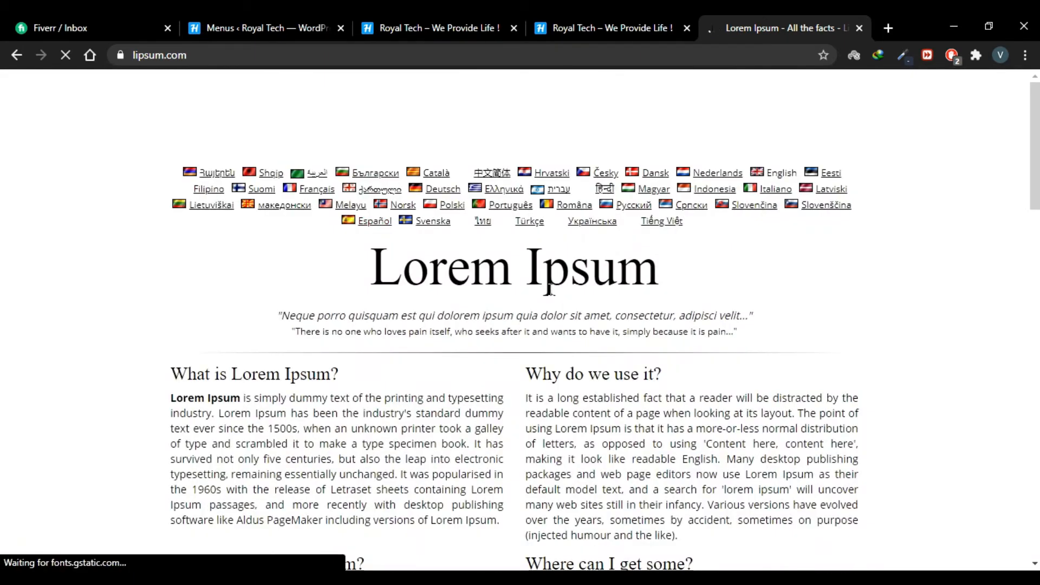
pyautogui.moveTo(780, 443); pyautogui.dragTo(535, 397)
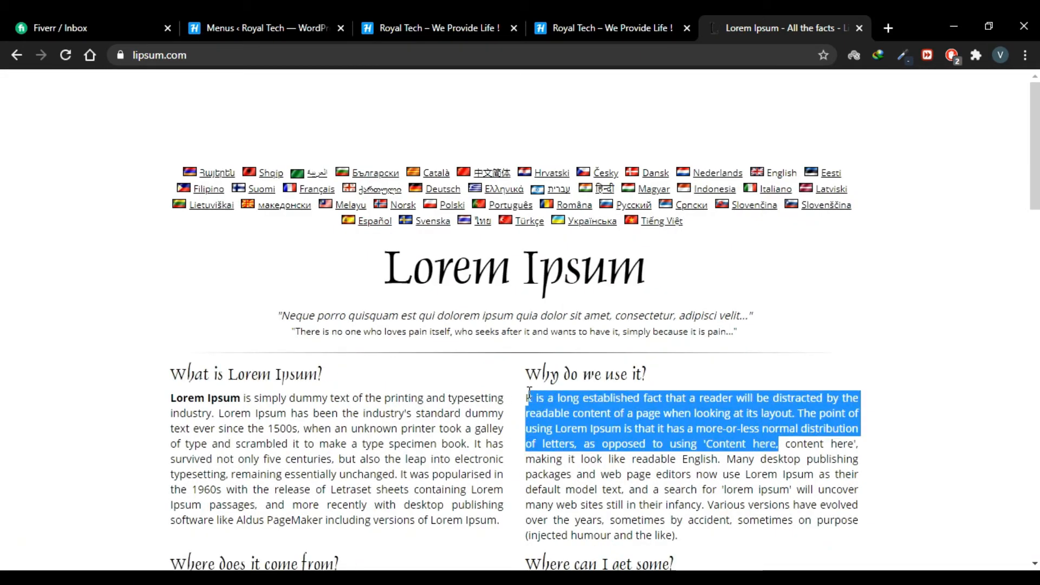
# Back in the mega menu editor, paste the copied passage as the Text widget's content and save the widget
pyautogui.click(310, 21)
pyautogui.click(806, 458)
pyautogui.write("It is a long established fact that a reader will be distracted by the readable content of a page when looking at its layout. The point of using Lorem Ipsum is that it has a more-or-less normal distribution of letters, as opposed to using 'Content here,")
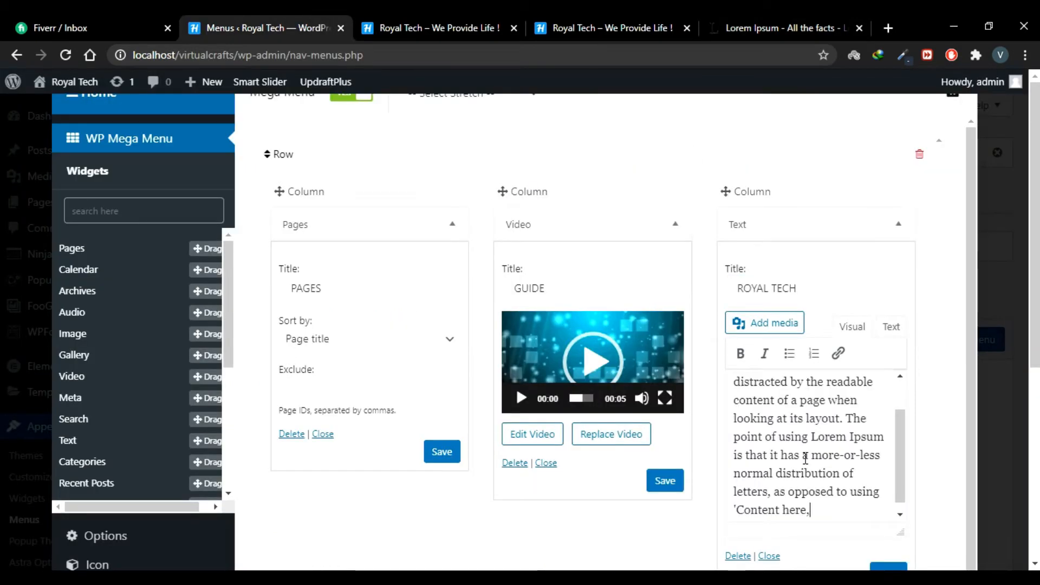
pyautogui.click(888, 567)
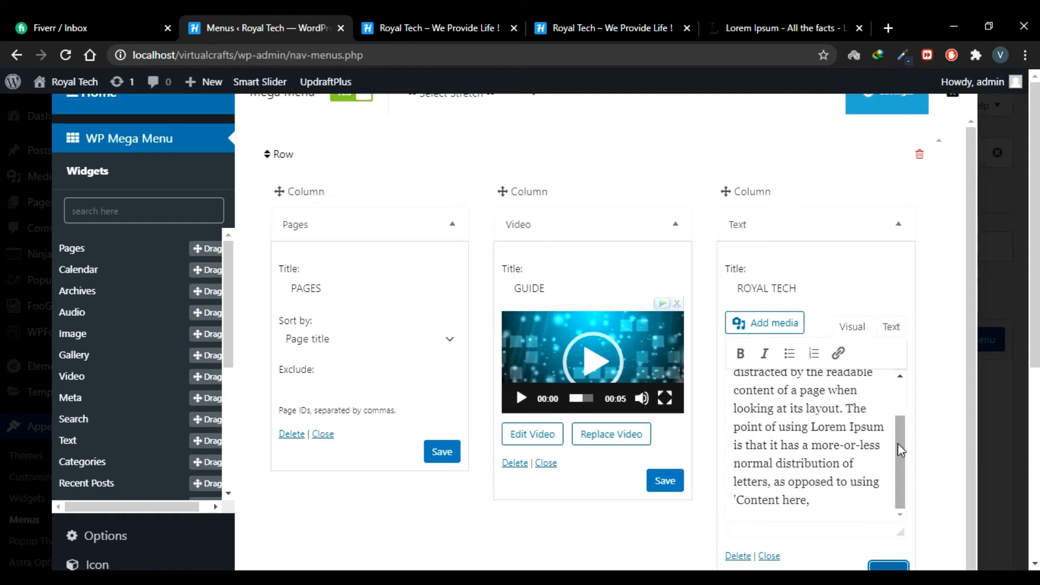
# Review the Home item's mega menu options, from background image and visibility to alignment, badge text, padding and margin
pyautogui.click(110, 535)
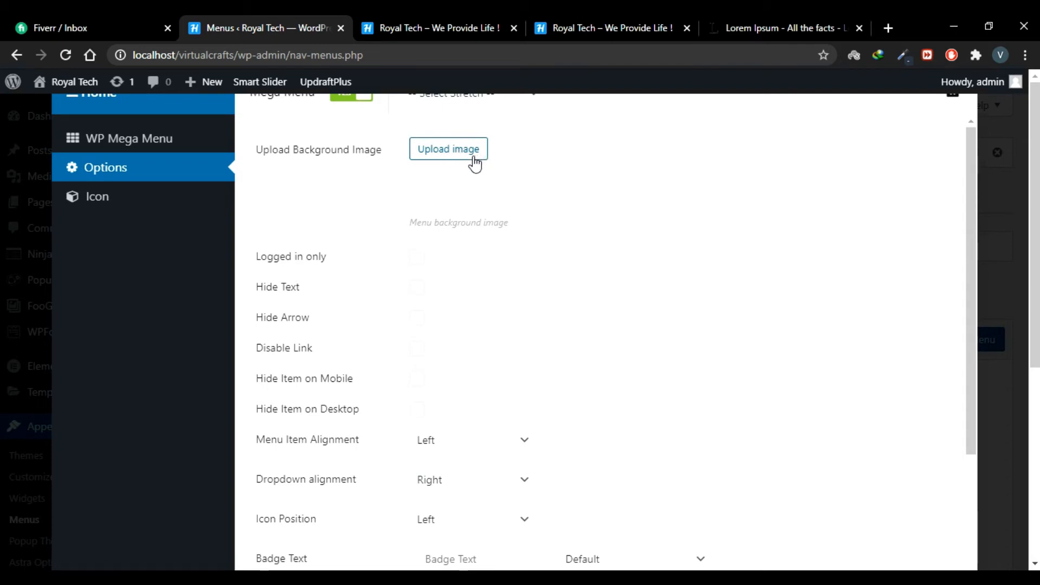
pyautogui.scroll(-2, 580, 265)
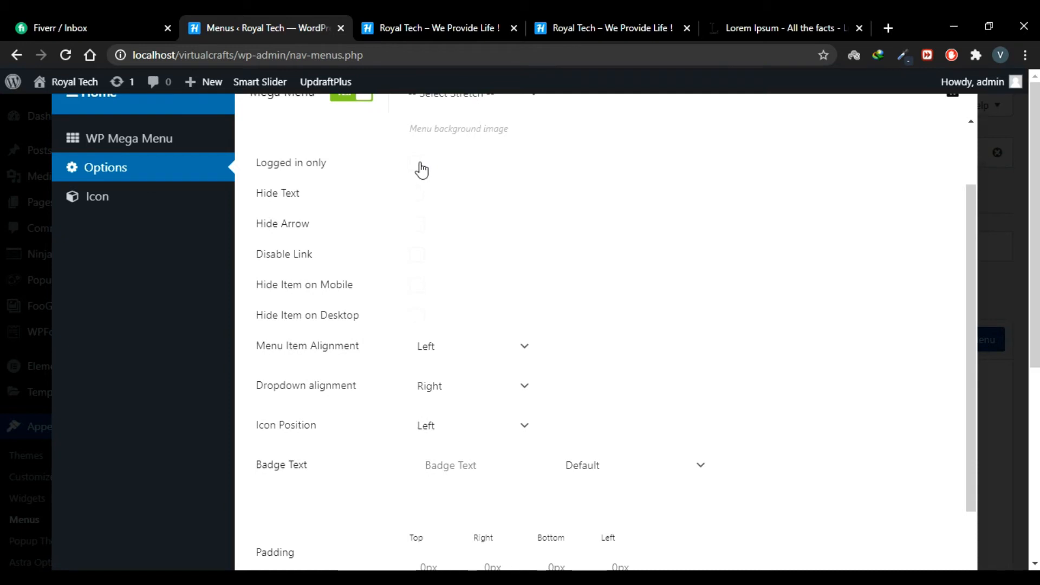
pyautogui.scroll(-1, 453, 197)
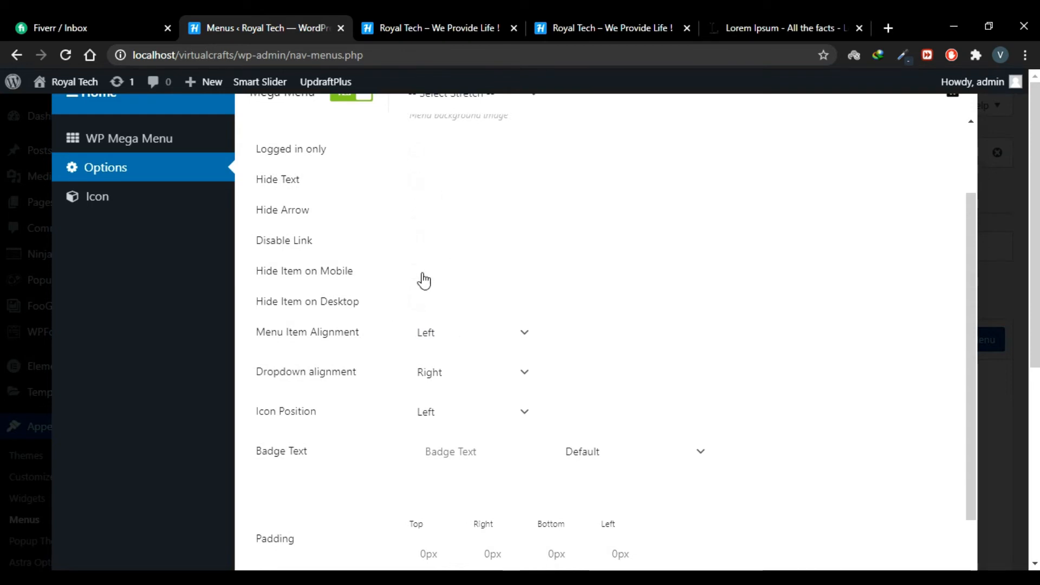
pyautogui.scroll(-3, 492, 273)
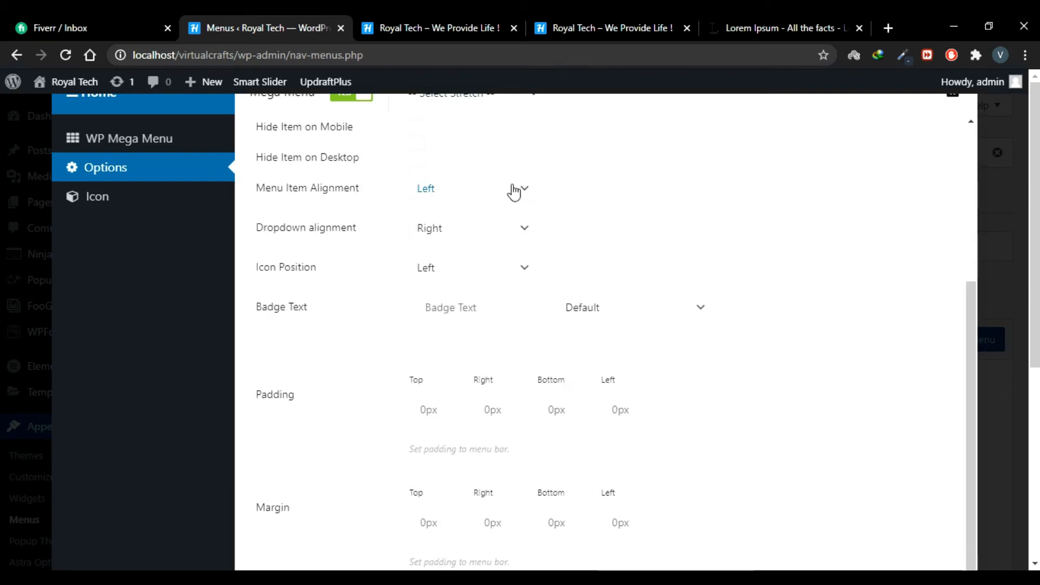
pyautogui.scroll(-1, 536, 238)
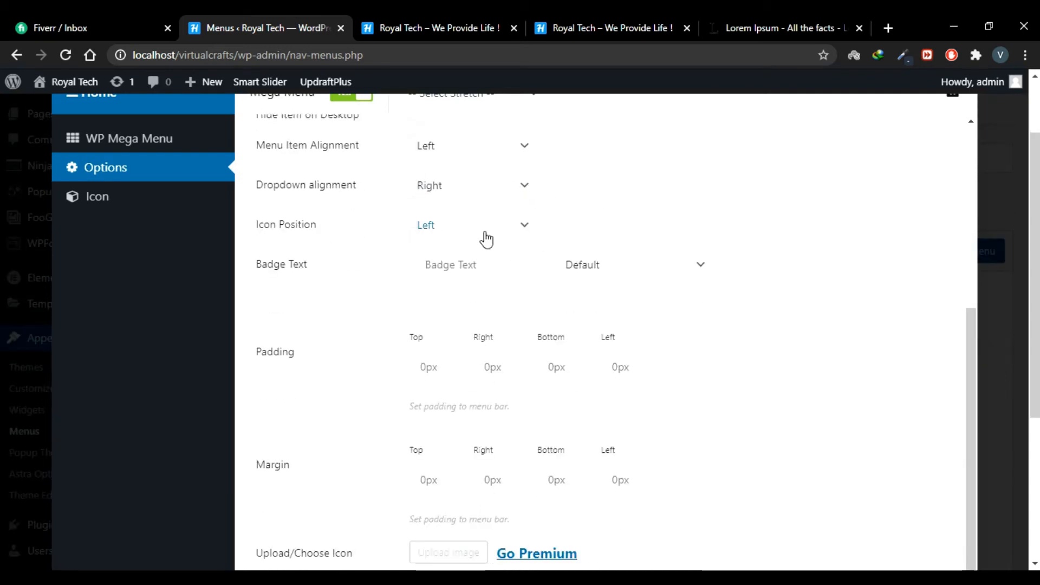
# Search the Dashicons for home and assign the house icon to the Home menu item
pyautogui.click(104, 204)
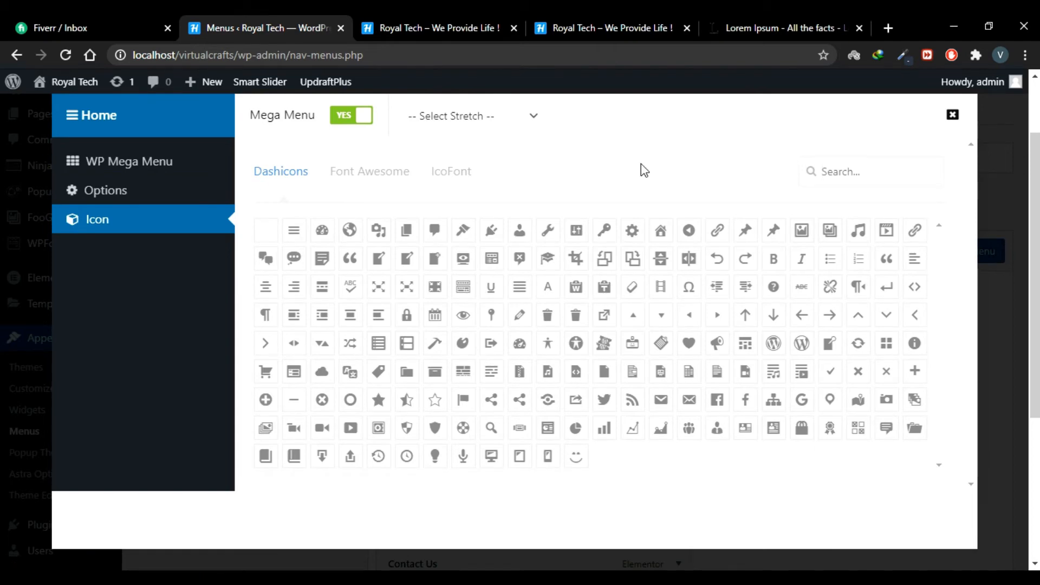
pyautogui.click(855, 176)
pyautogui.write('home')
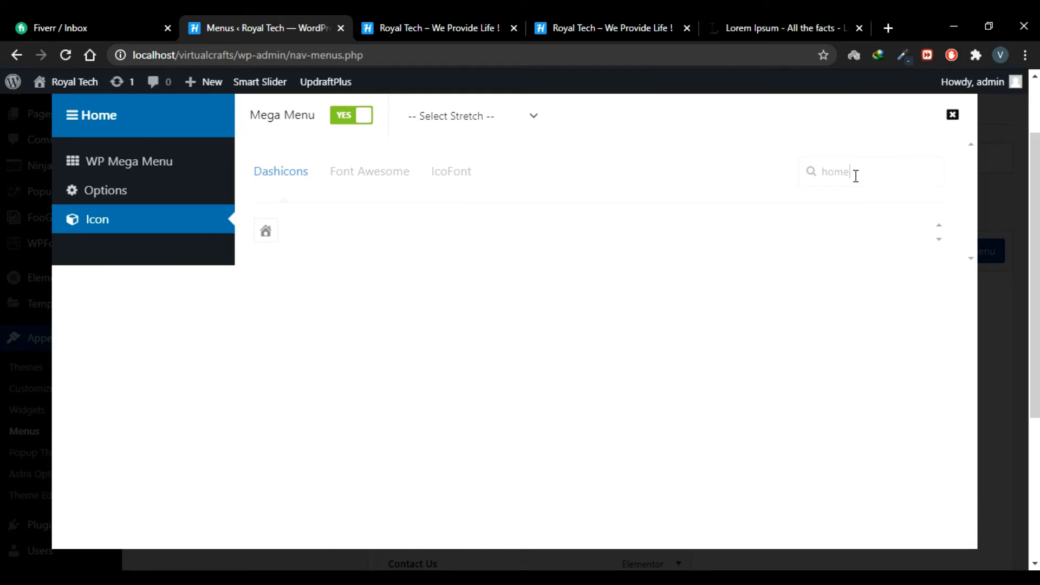
pyautogui.click(266, 232)
# Return to the Home item's widget layout, close the mega menu editor, and save main_menu
pyautogui.click(162, 166)
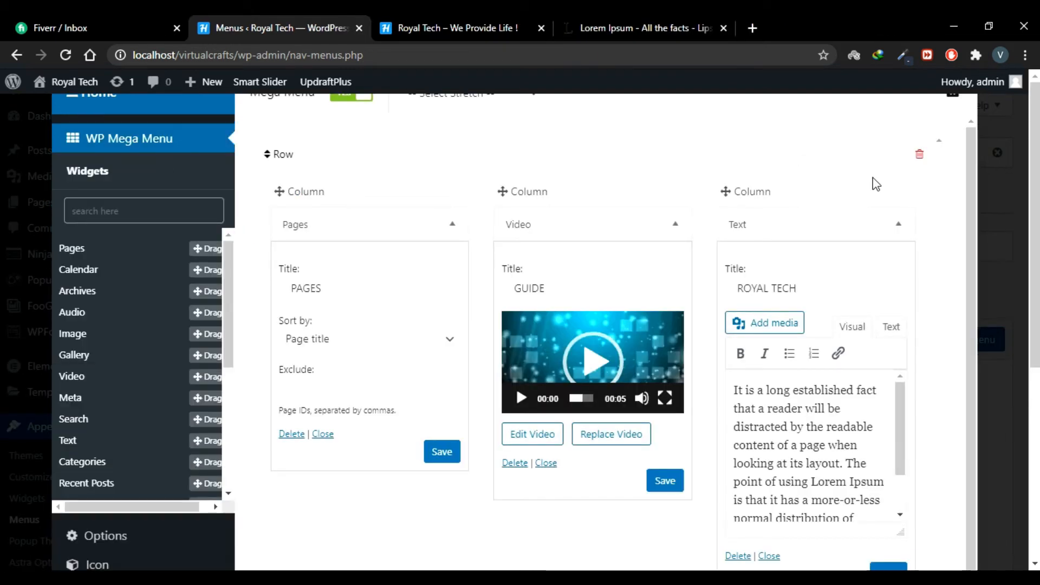
pyautogui.click(961, 102)
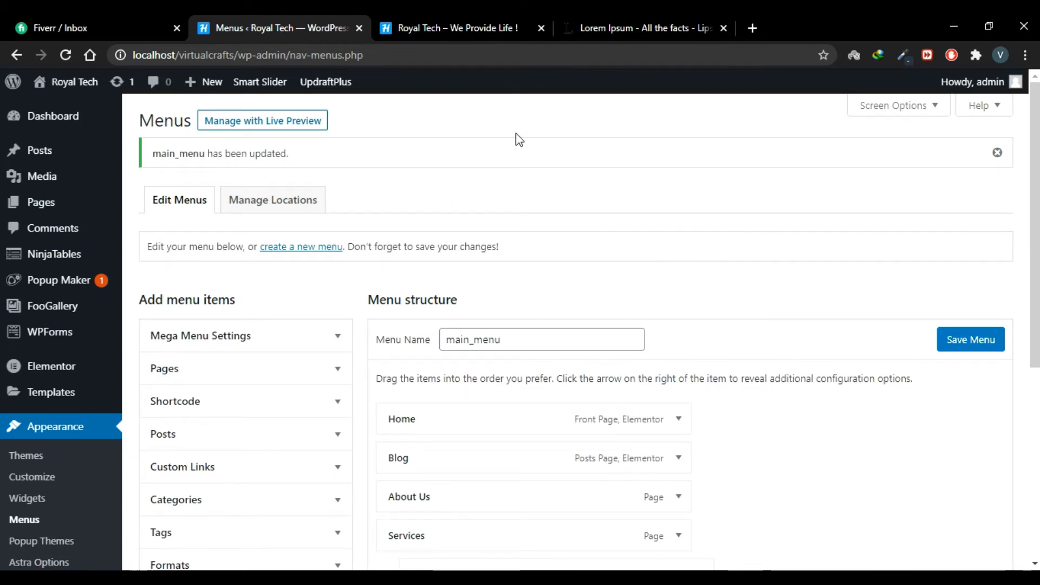
pyautogui.click(991, 340)
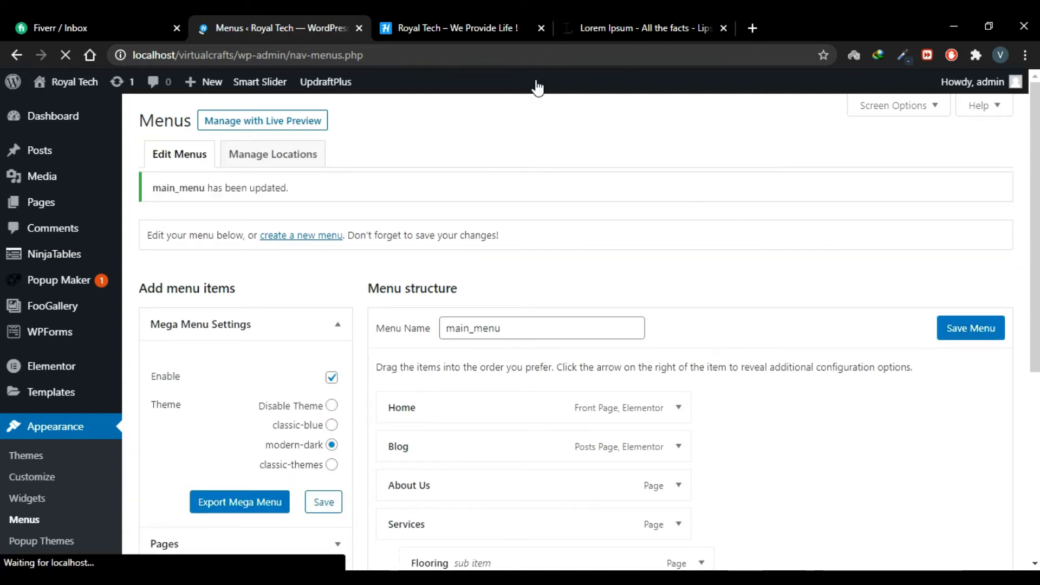
# Reload the Royal Tech site's front page and preview the mega menu of its Home item
pyautogui.click(482, 16)
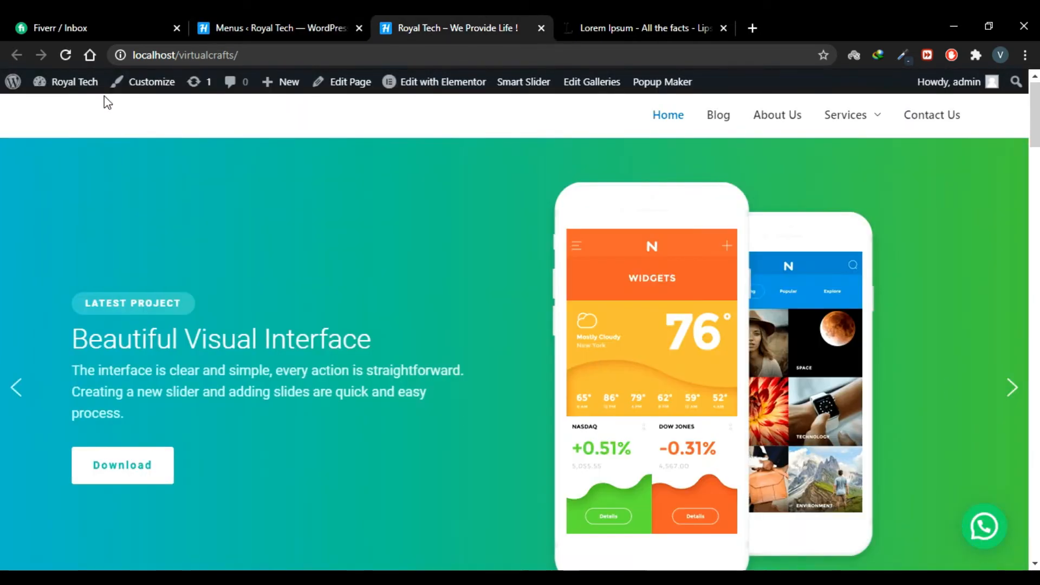
pyautogui.click(65, 55)
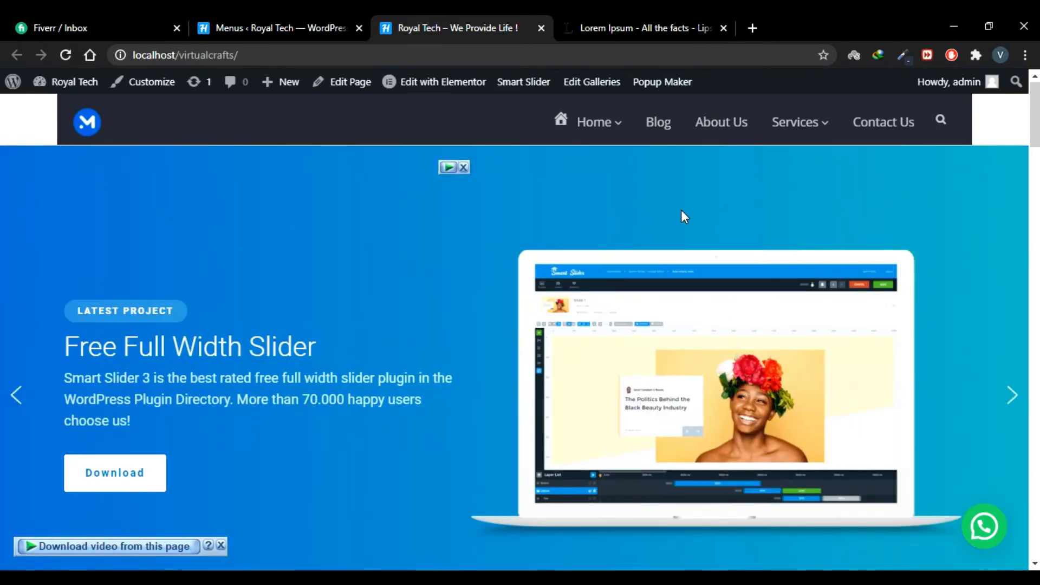
pyautogui.moveTo(611, 115)
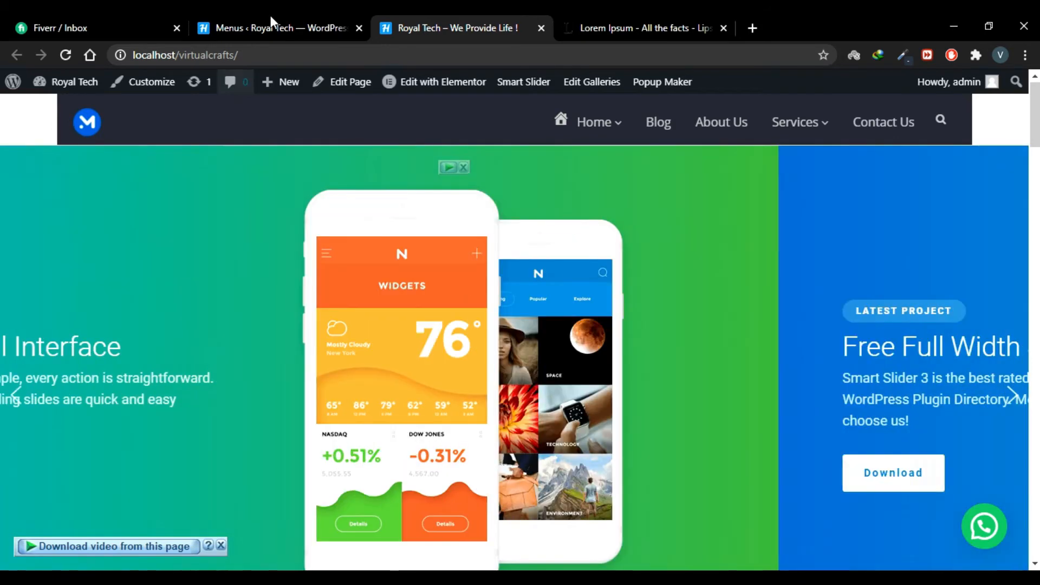
# Turn on the mega menu for the Blog item and add a row with a one-third column followed by a two-thirds column
pyautogui.click(271, 24)
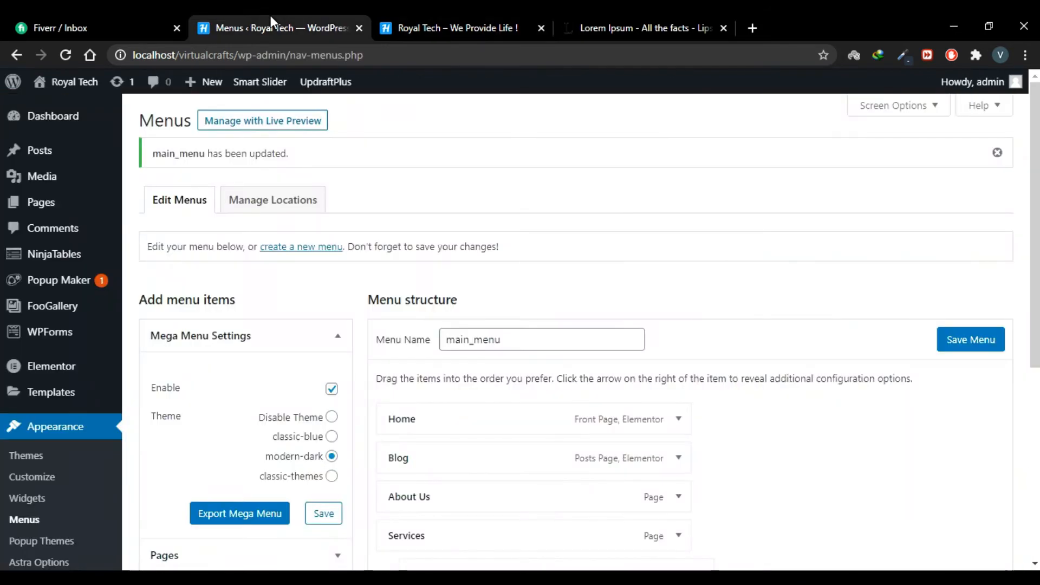
pyautogui.scroll(-3, 566, 163)
pyautogui.moveTo(516, 293)
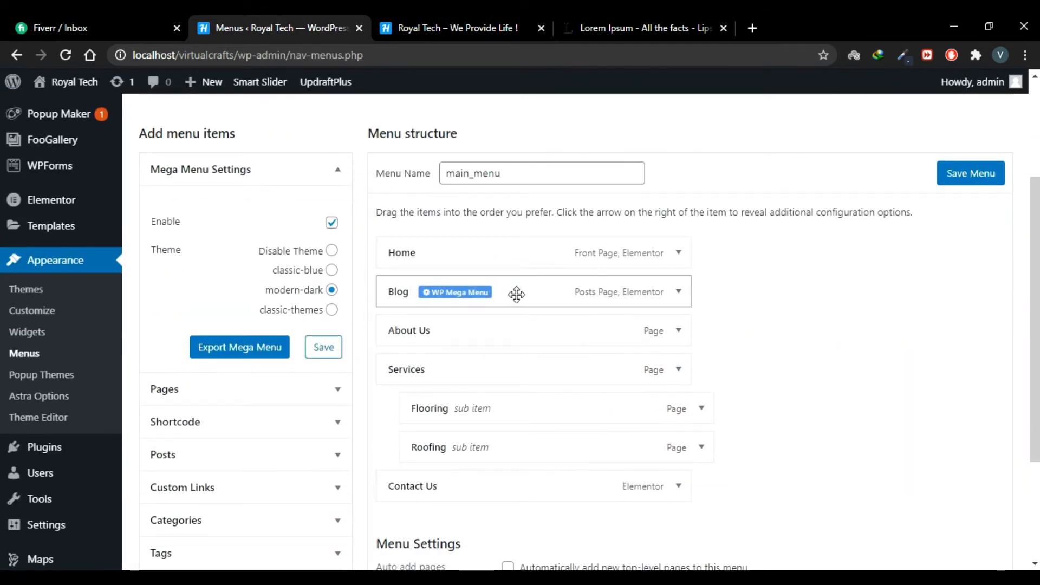
pyautogui.click(469, 295)
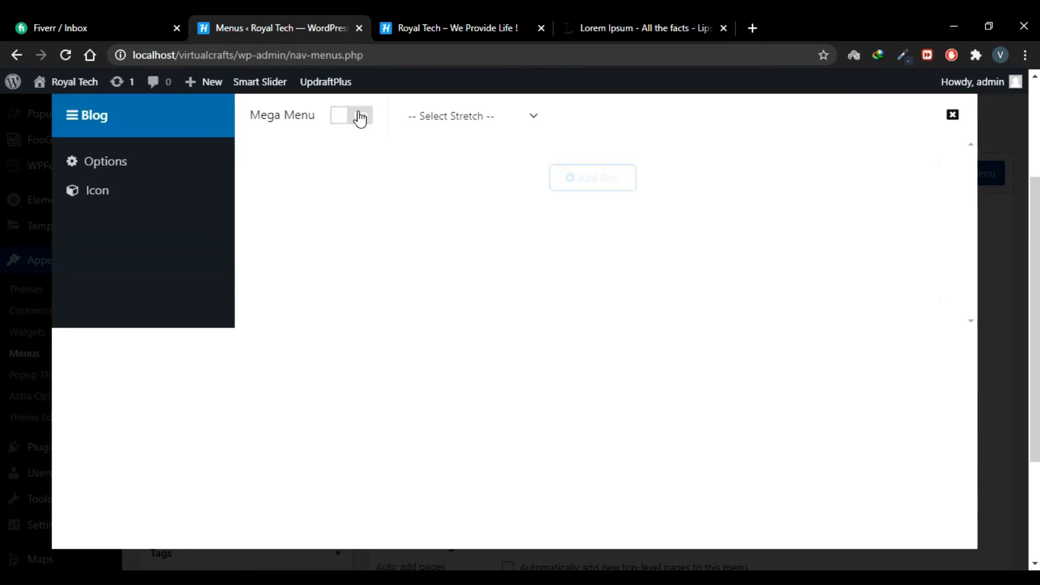
pyautogui.click(358, 117)
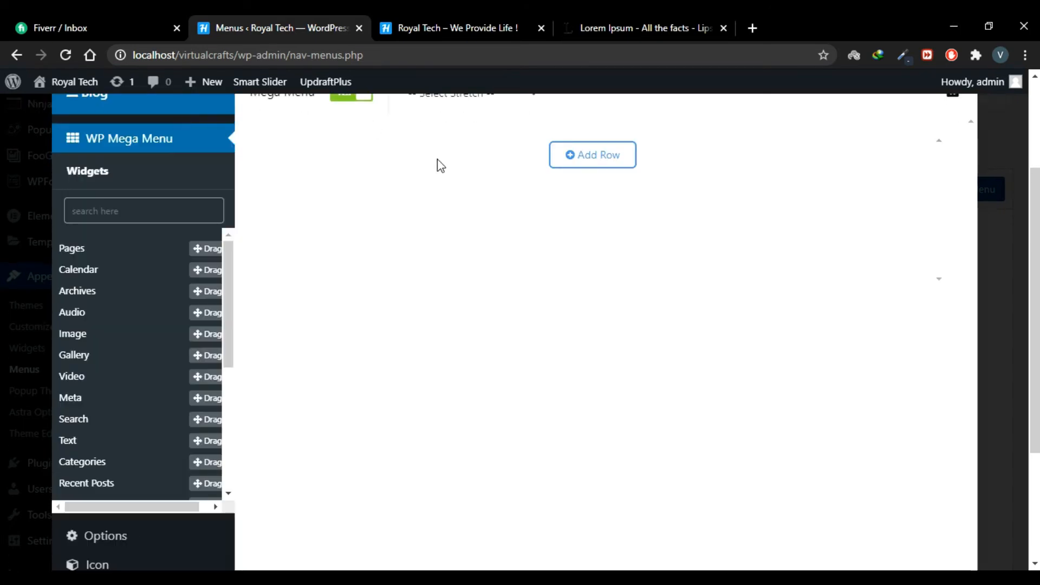
pyautogui.click(596, 163)
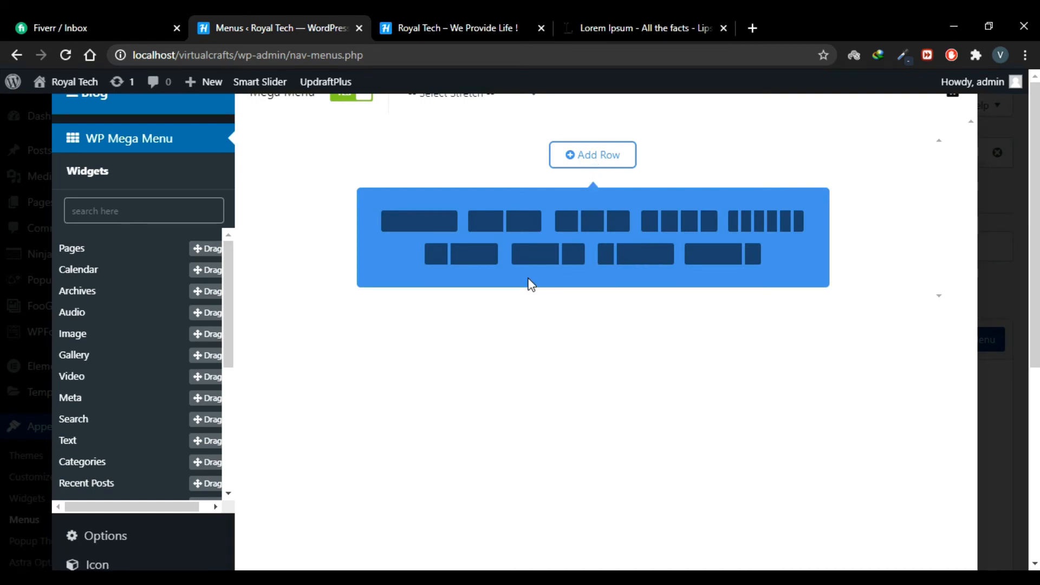
pyautogui.click(465, 257)
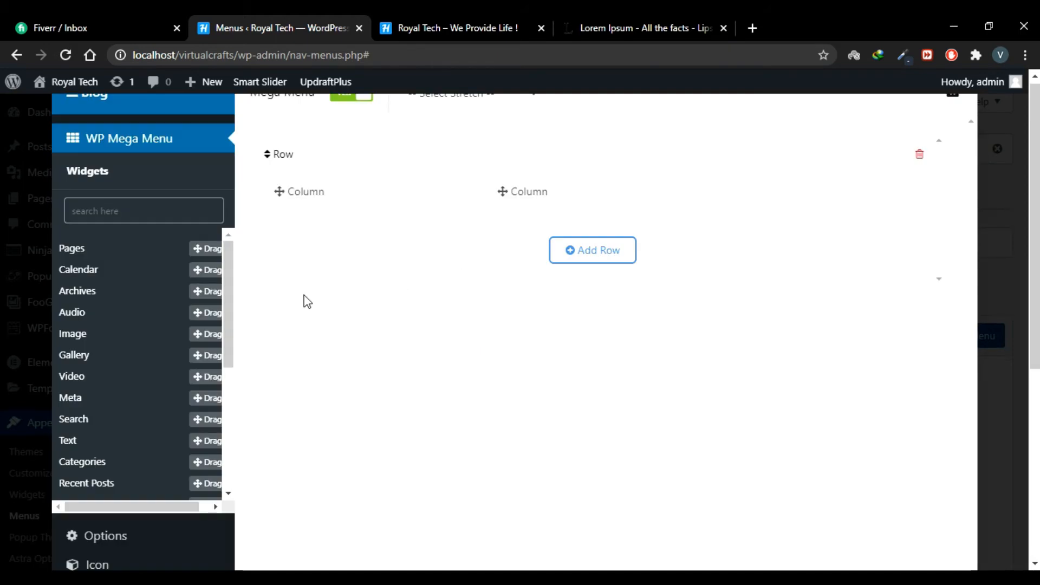
# Add a Calendar widget titled "Calender" to the one-third column and a Gallery widget to the two-thirds column
pyautogui.moveTo(82, 274); pyautogui.dragTo(327, 202)
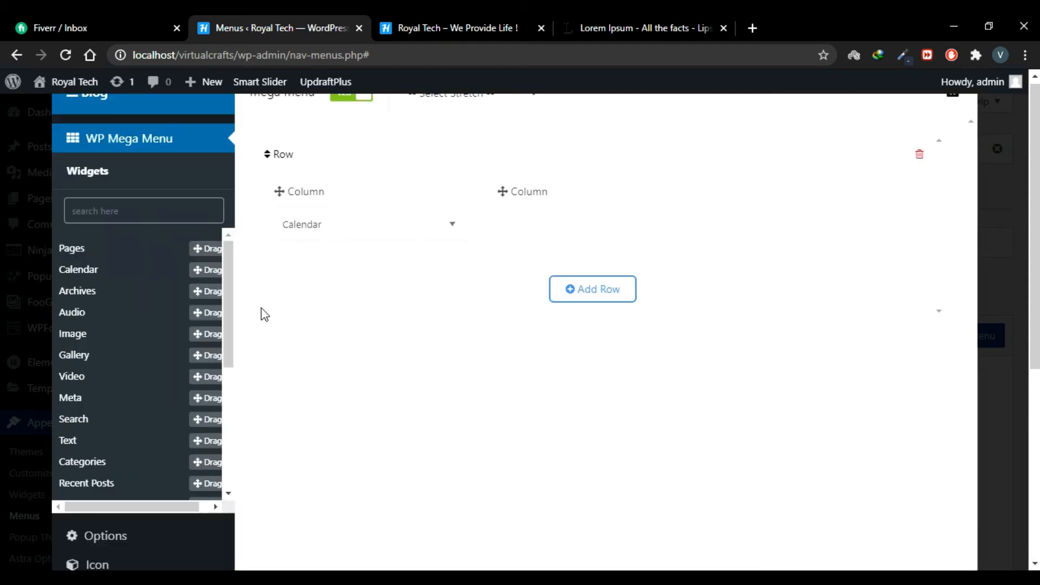
pyautogui.moveTo(91, 357); pyautogui.dragTo(617, 205)
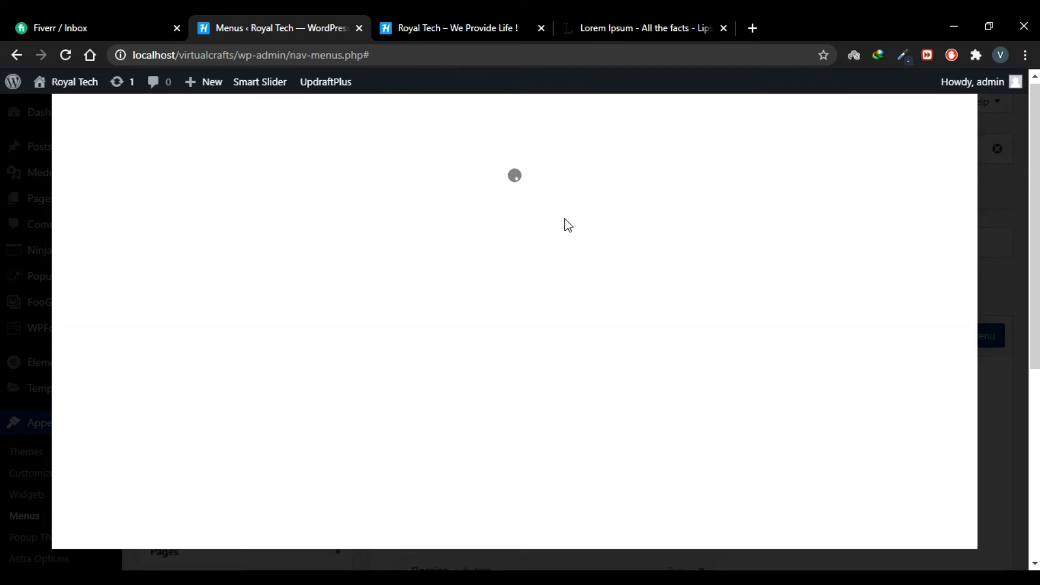
pyautogui.click(451, 226)
pyautogui.click(369, 289)
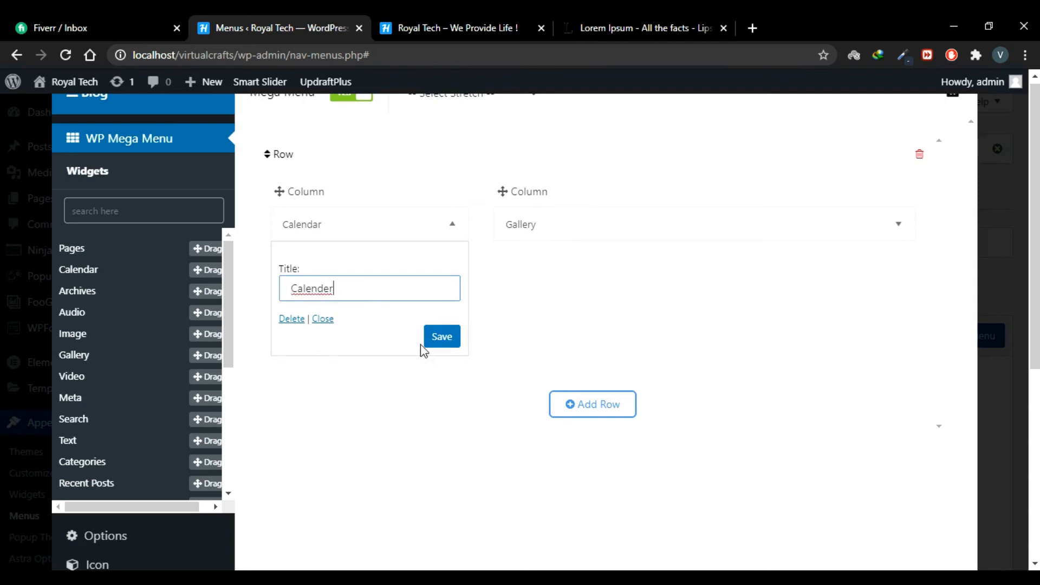
pyautogui.click(443, 341)
# Title the Gallery widget "Showcase" and select the adjacent reset, plugins, pages, menus and themes images from the media library
pyautogui.click(898, 224)
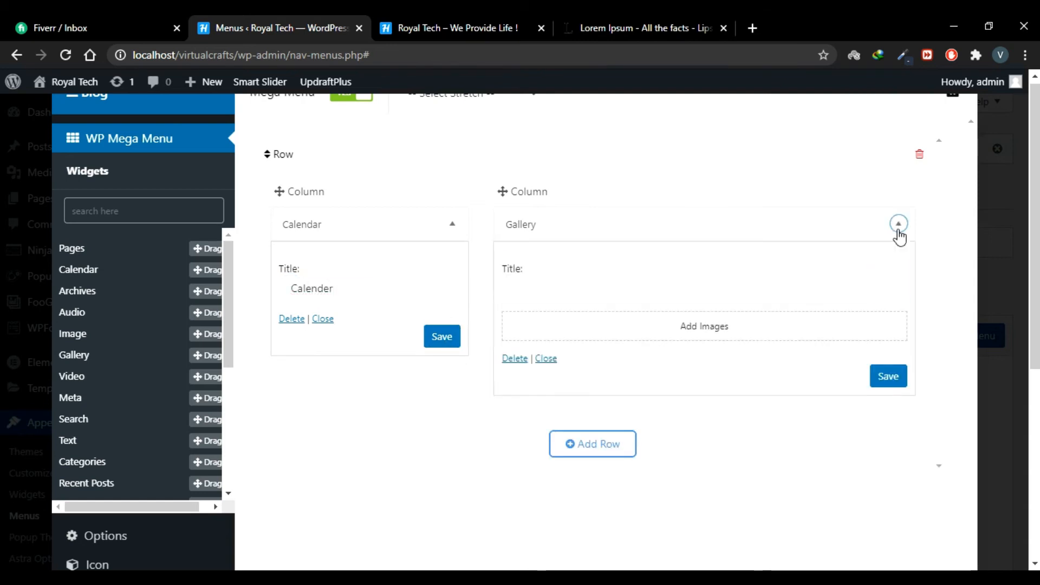
pyautogui.click(600, 283)
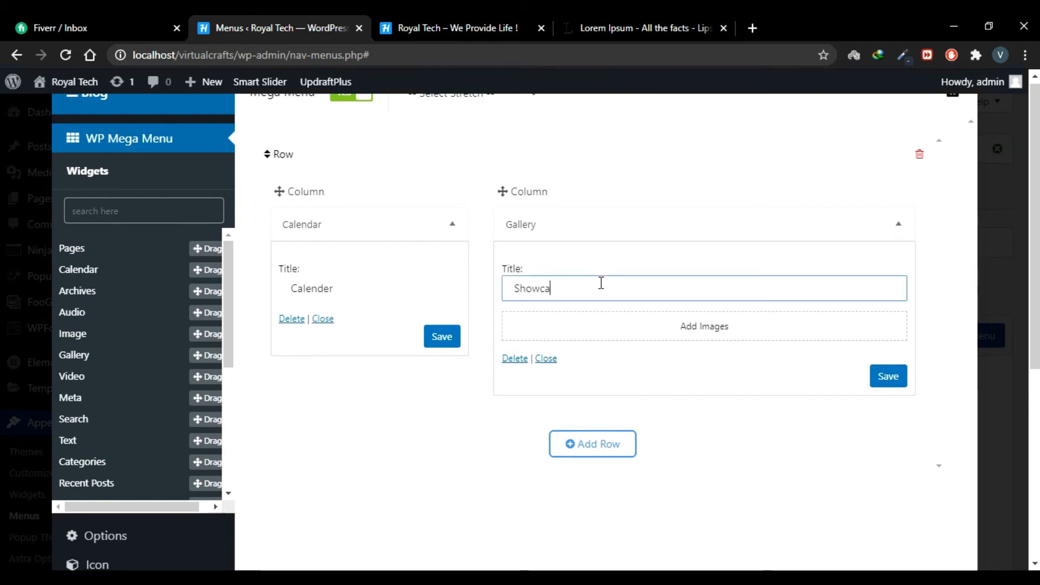
pyautogui.click(674, 330)
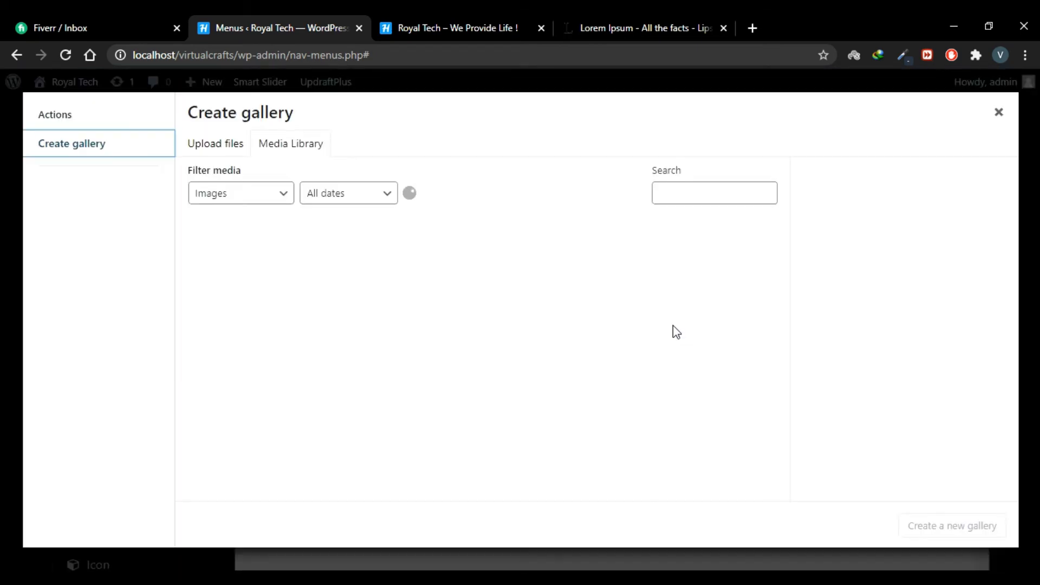
pyautogui.scroll(-2, 401, 278)
pyautogui.click(257, 247)
pyautogui.click(358, 245)
pyautogui.click(466, 245)
pyautogui.click(253, 256)
pyautogui.keyDown('shift'); pyautogui.click(721, 256); pyautogui.keyUp('shift')
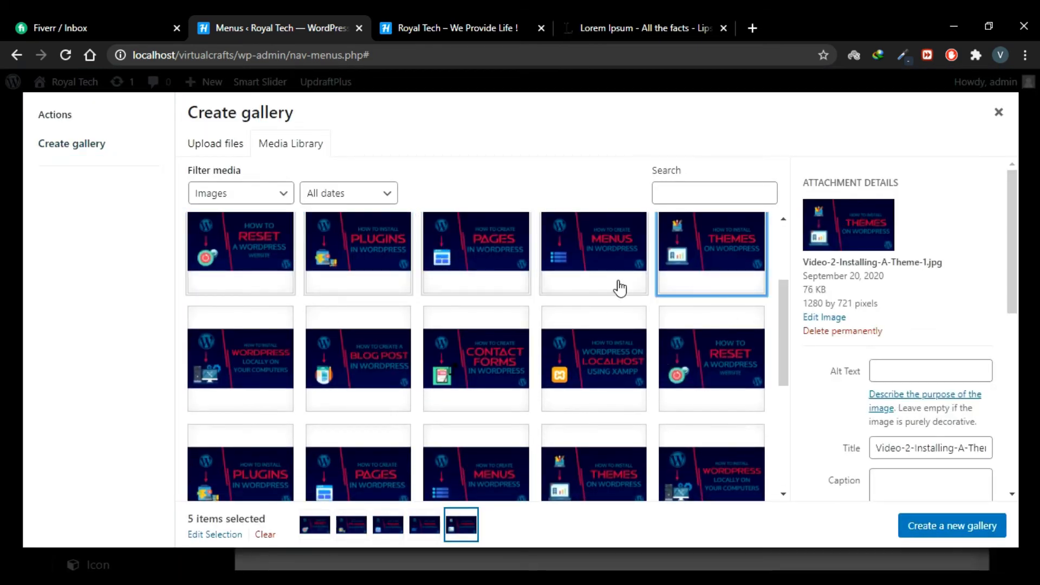
# Extend the selection with the second reset image and the image on installing WordPress locally, and insert the images as a gallery
pyautogui.scroll(1, 357, 398)
pyautogui.click(710, 402)
pyautogui.click(241, 401)
pyautogui.moveTo(407, 402); pyautogui.dragTo(475, 399)
pyautogui.click(477, 402)
pyautogui.click(596, 407)
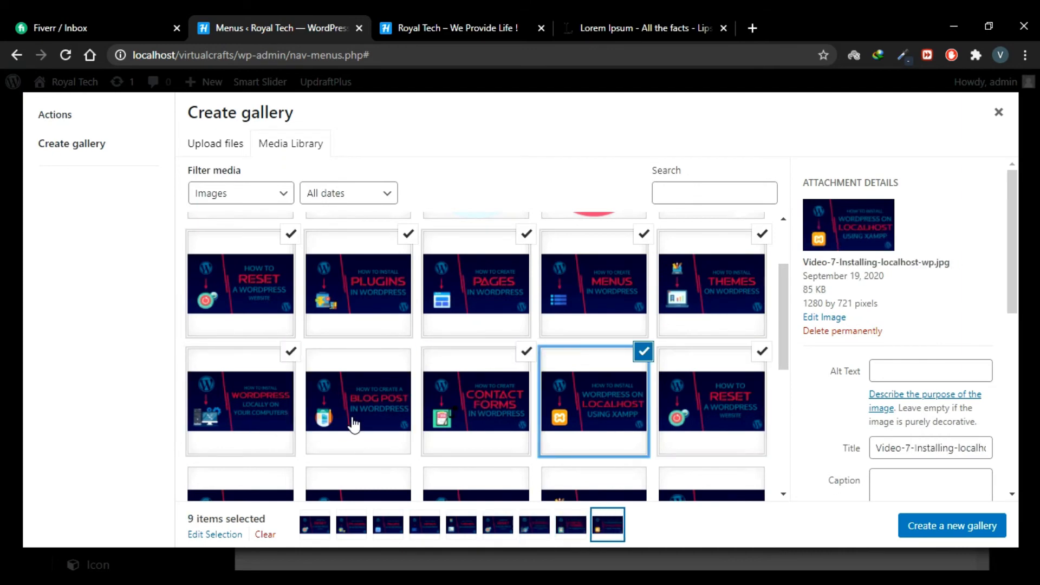
pyautogui.click(352, 417)
pyautogui.click(921, 525)
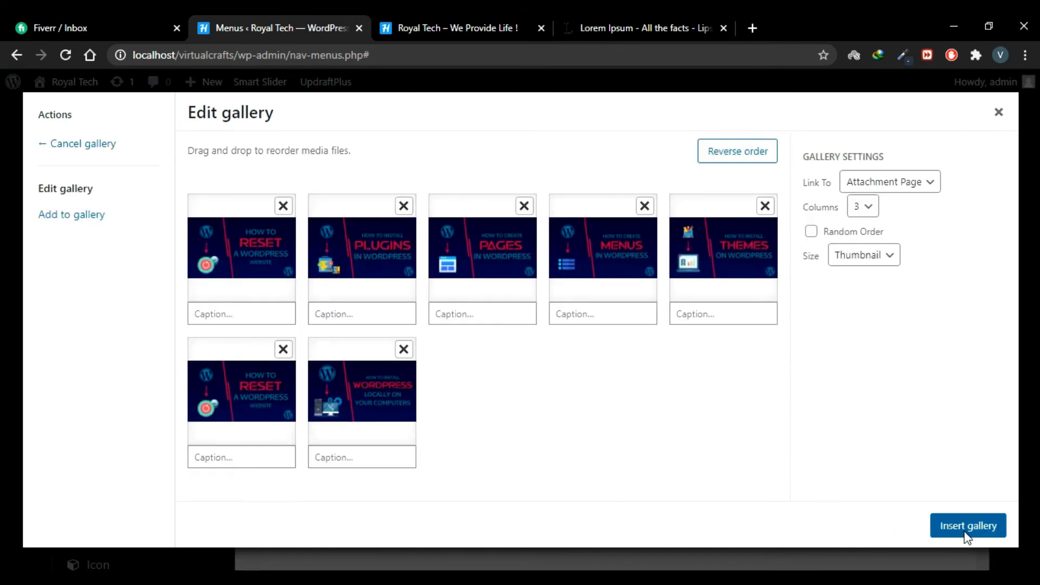
pyautogui.click(968, 525)
# Save the Showcase gallery widget, close the mega menu editor, and save main_menu
pyautogui.scroll(-1, 850, 228)
pyautogui.scroll(-1, 850, 221)
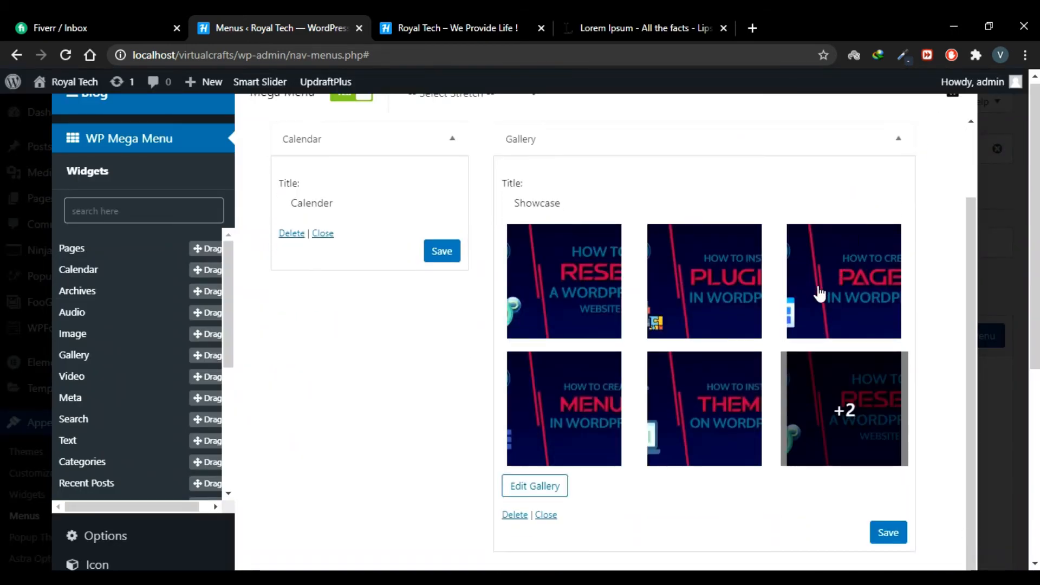
pyautogui.click(889, 534)
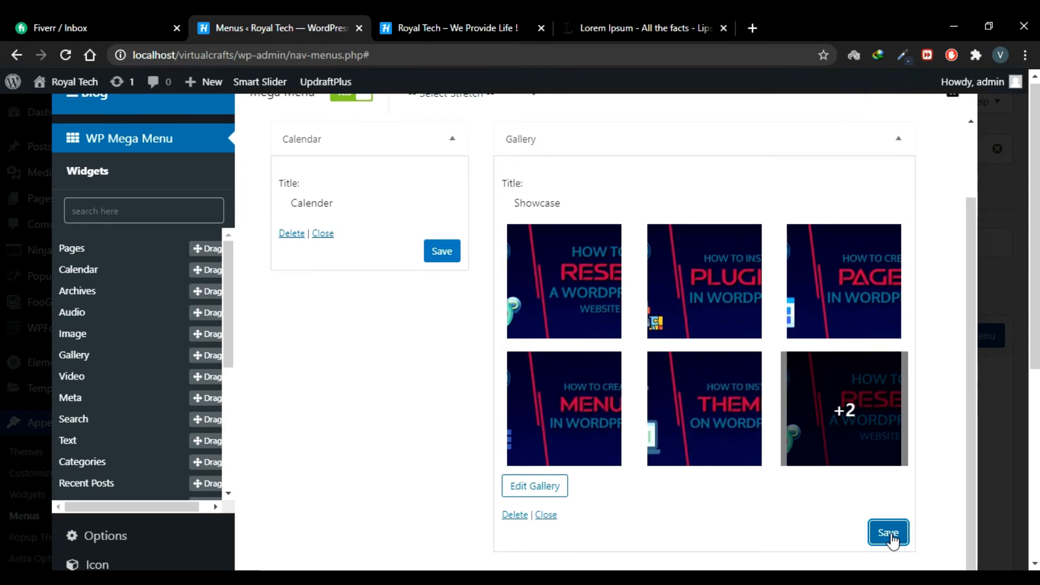
pyautogui.click(955, 100)
pyautogui.click(957, 335)
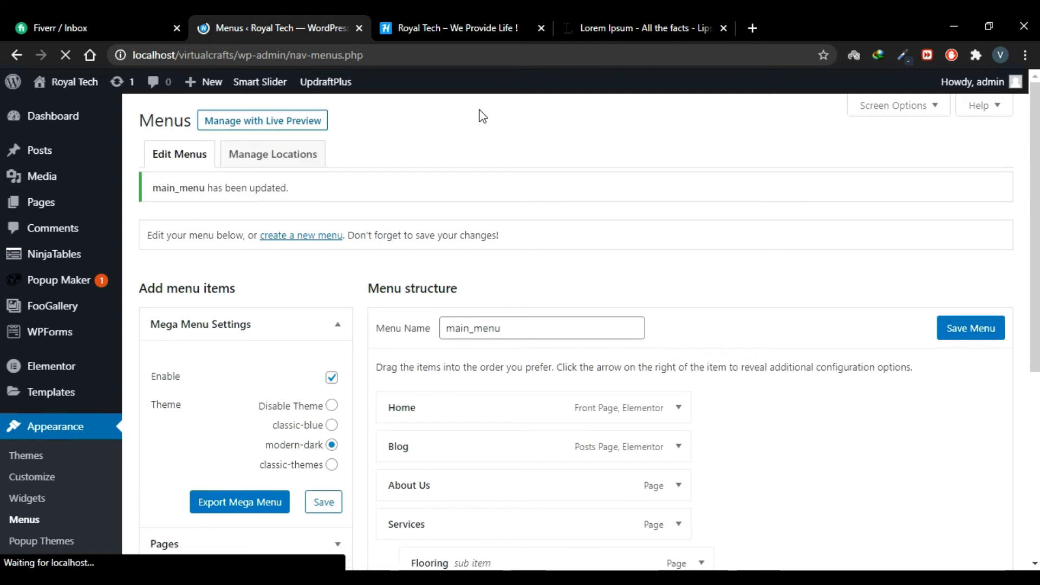
# Reload the Royal Tech blog page and preview the mega menus of its Blog and Home items
pyautogui.click(428, 29)
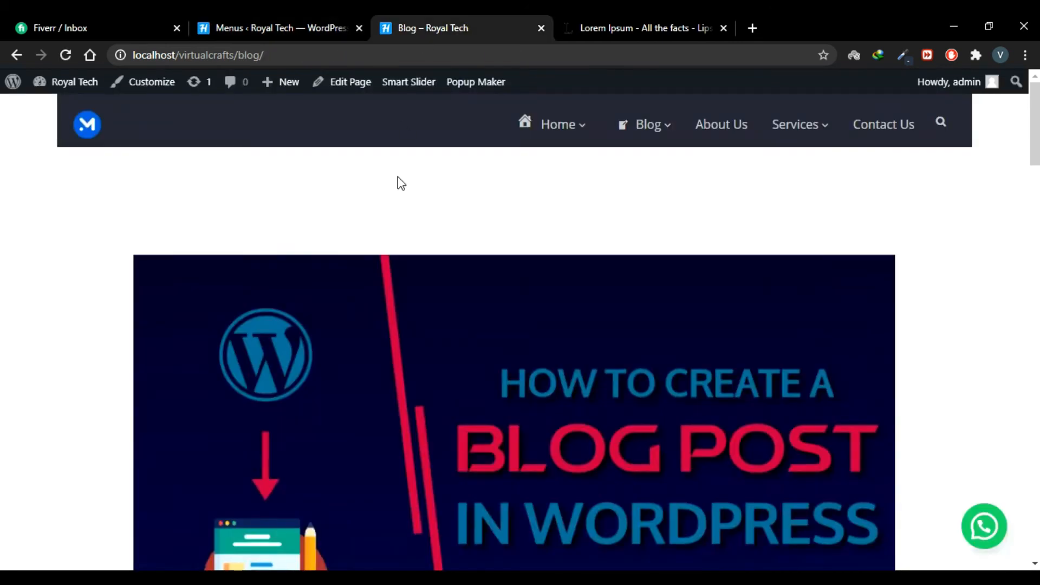
pyautogui.click(65, 55)
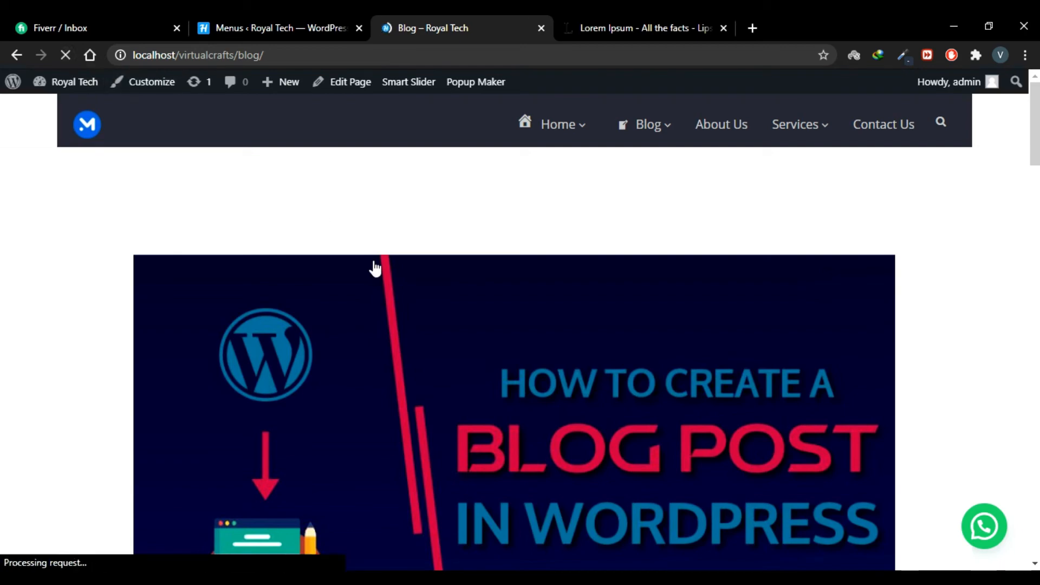
pyautogui.moveTo(654, 136)
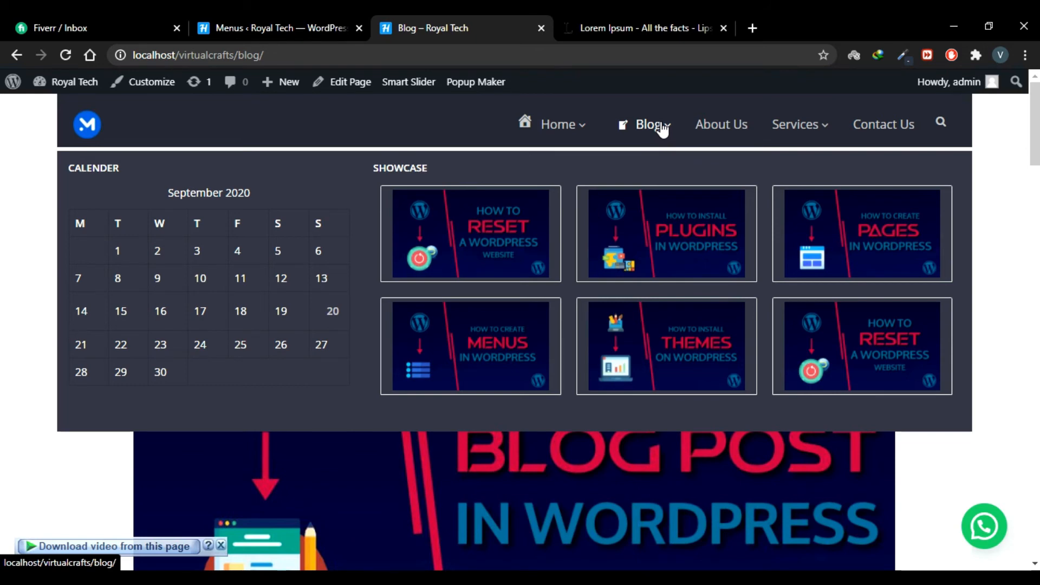
pyautogui.moveTo(558, 130)
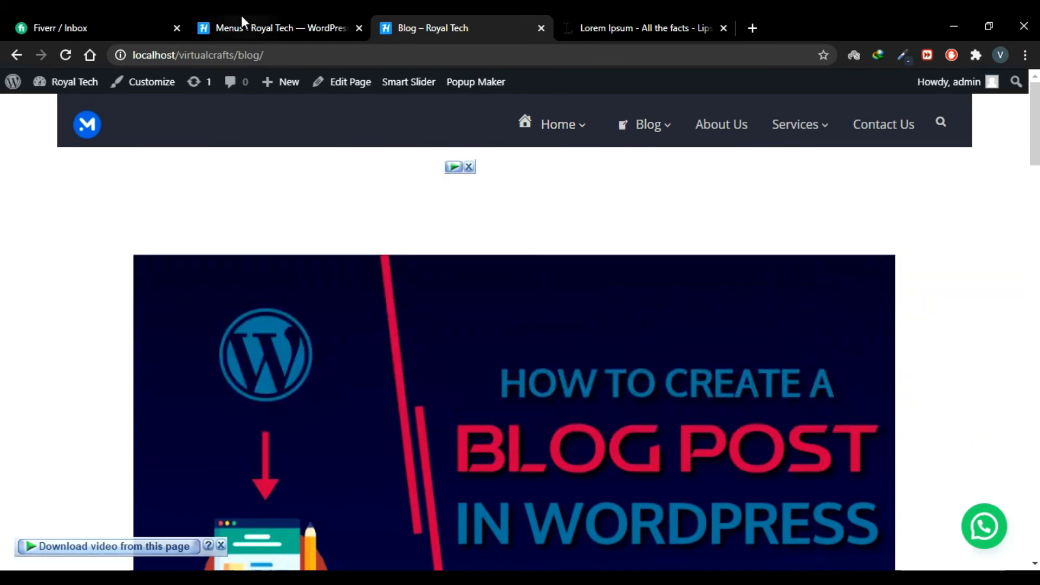
# Back on the Menus page, turn on the mega menu for Contact Us and add a row with a two-thirds column followed by a one-third column
pyautogui.click(242, 20)
pyautogui.scroll(-5, 522, 293)
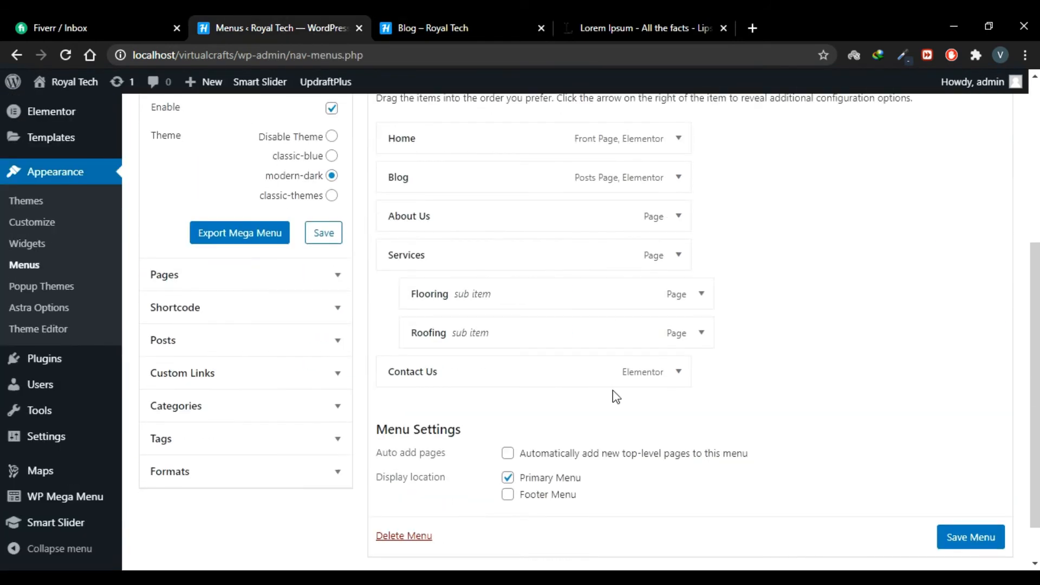
pyautogui.moveTo(489, 384)
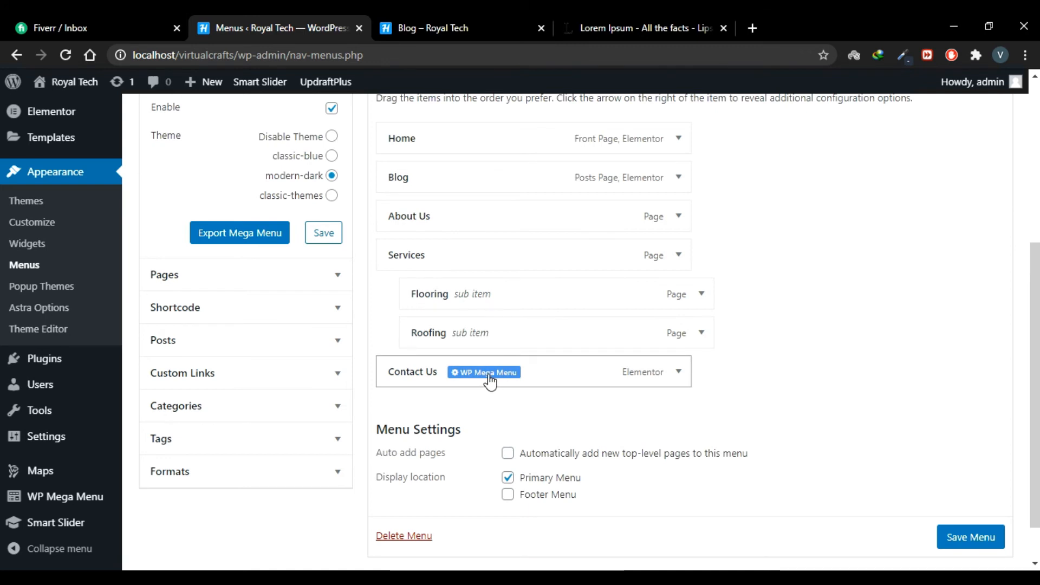
pyautogui.click(488, 373)
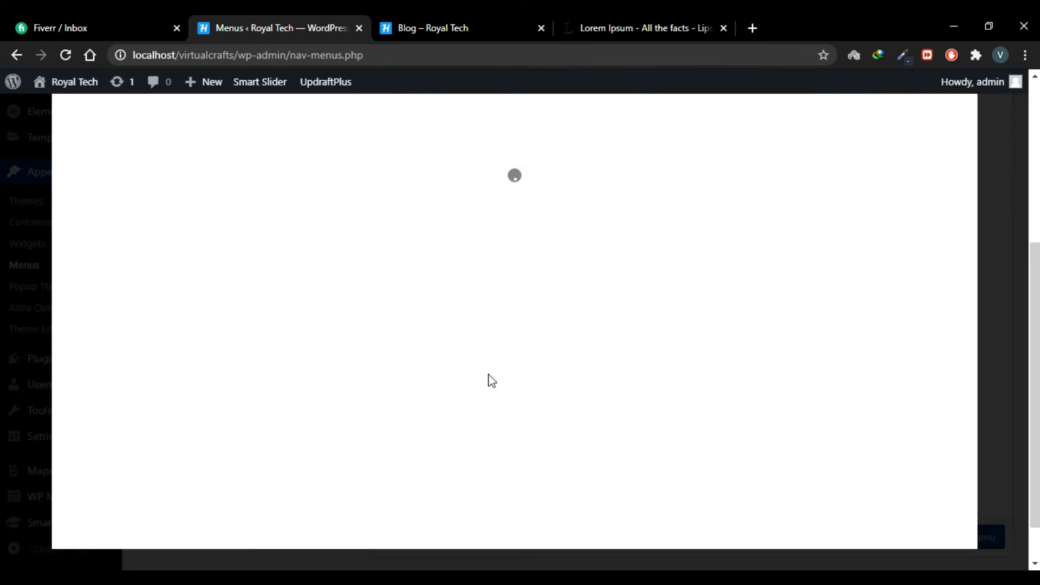
pyautogui.click(358, 119)
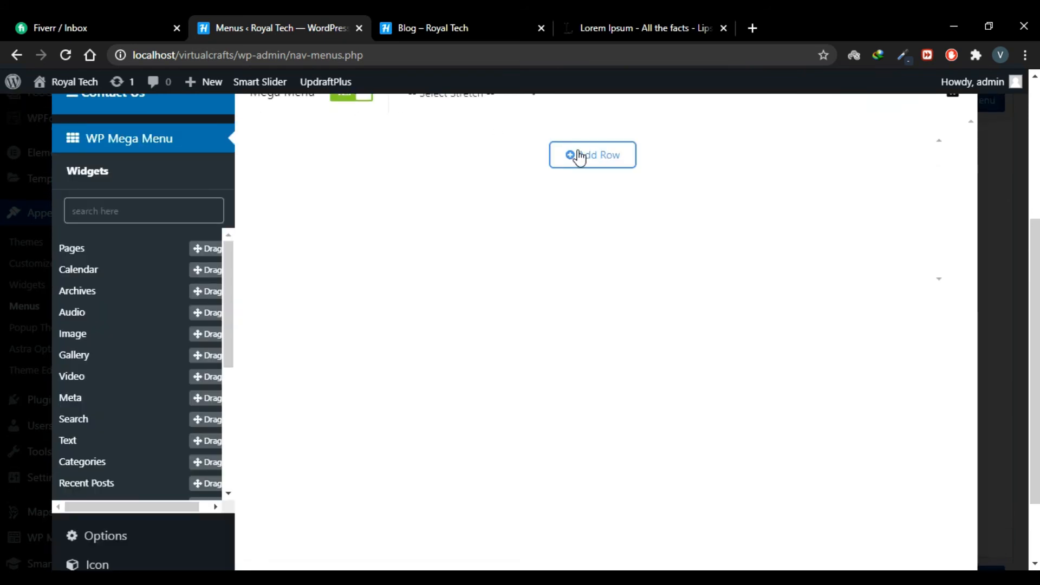
pyautogui.click(578, 156)
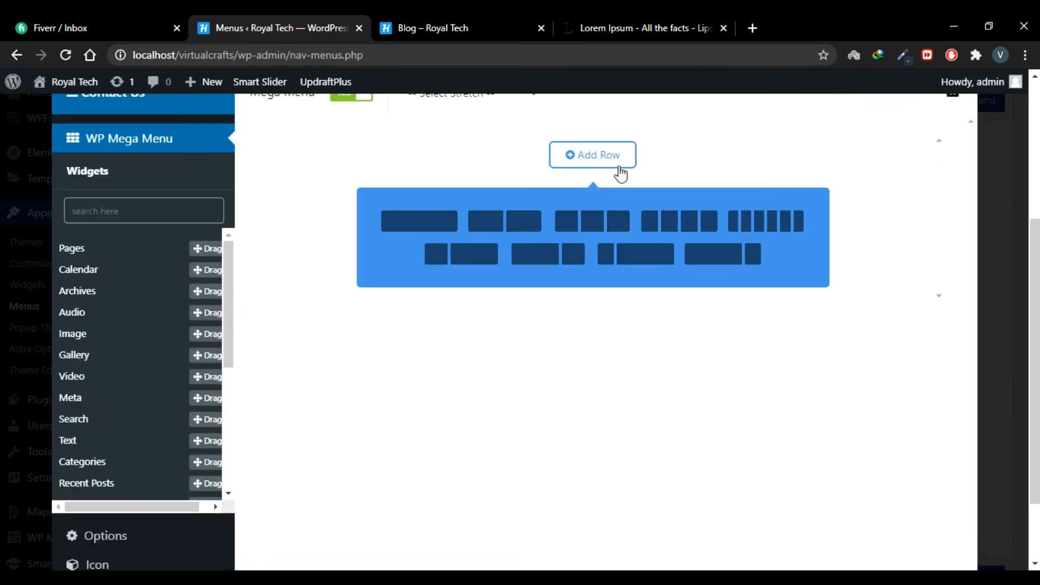
pyautogui.click(554, 263)
# Add a WPForms widget to the two-thirds column, showing the Contact form under the title "Contact Us", and save it
pyautogui.scroll(-5, 130, 376)
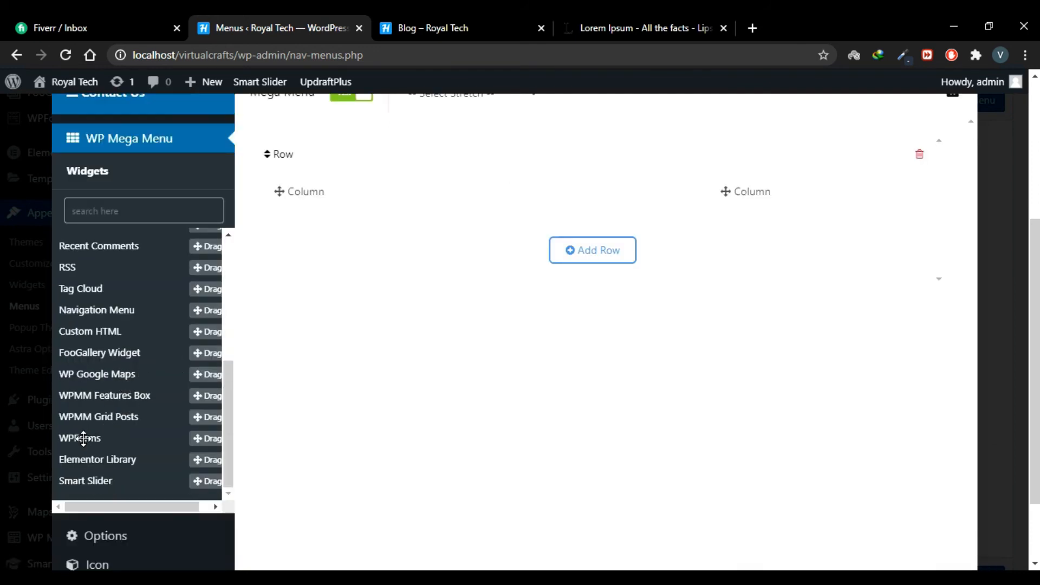
pyautogui.moveTo(83, 438); pyautogui.dragTo(351, 196)
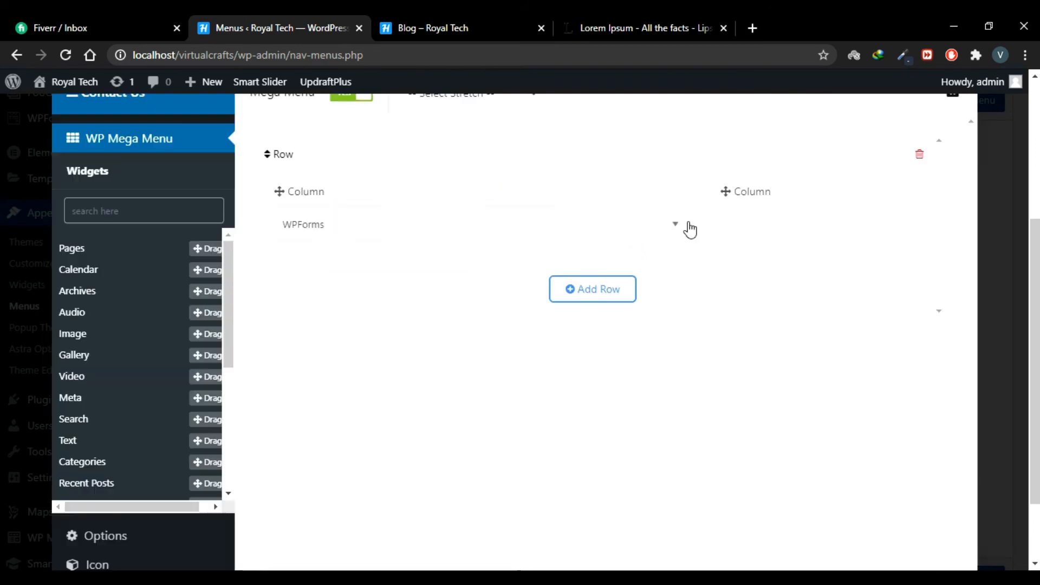
pyautogui.click(674, 227)
pyautogui.click(550, 339)
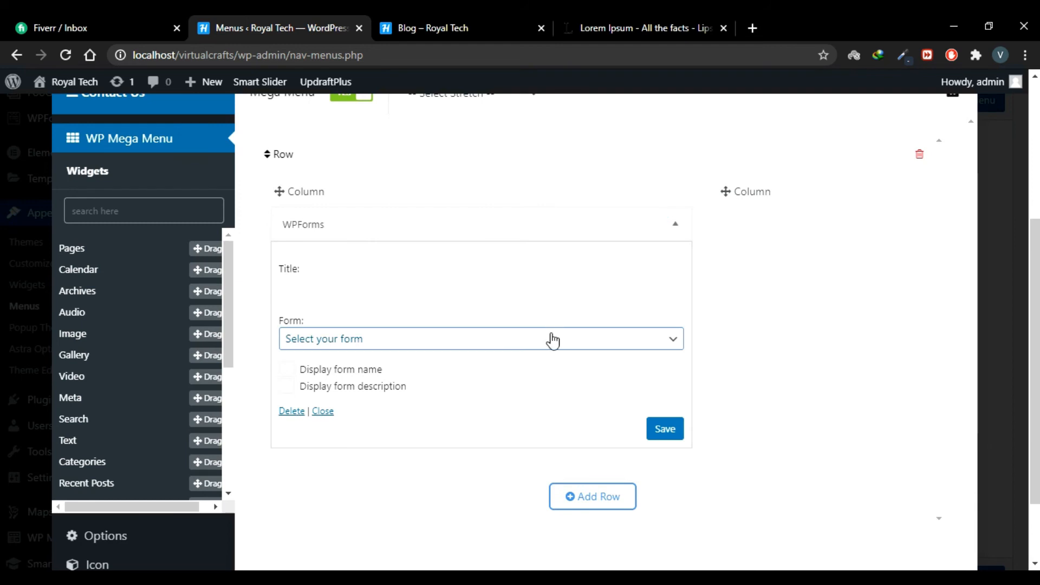
pyautogui.click(454, 376)
pyautogui.click(417, 288)
pyautogui.write('Contact Us')
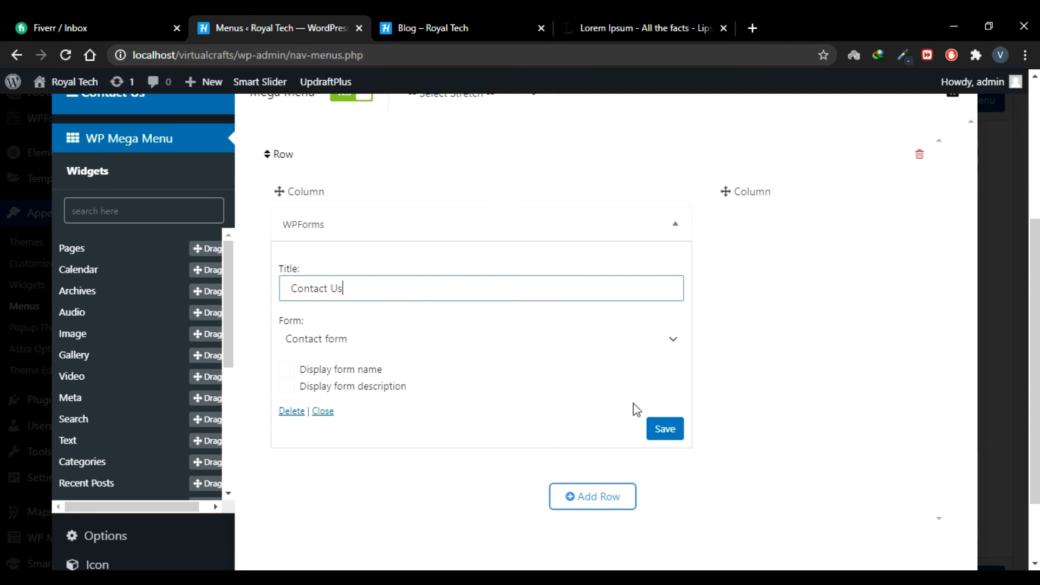
pyautogui.click(665, 429)
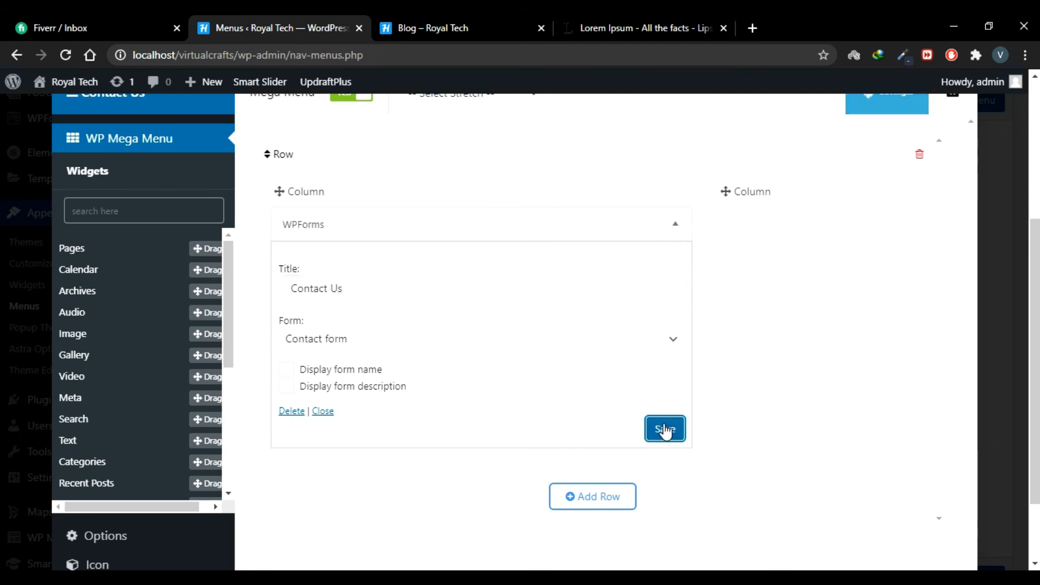
pyautogui.click(665, 429)
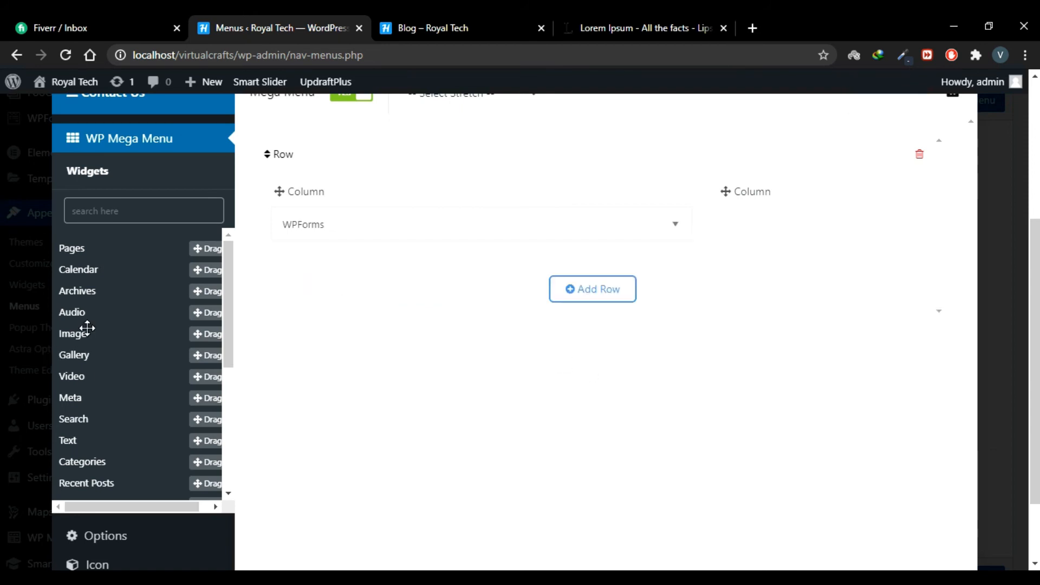
# Add an Image widget to the one-third column and give it the contact forms picture Video-8-Creating-contact-forms-3.jpg
pyautogui.moveTo(75, 334); pyautogui.dragTo(749, 201)
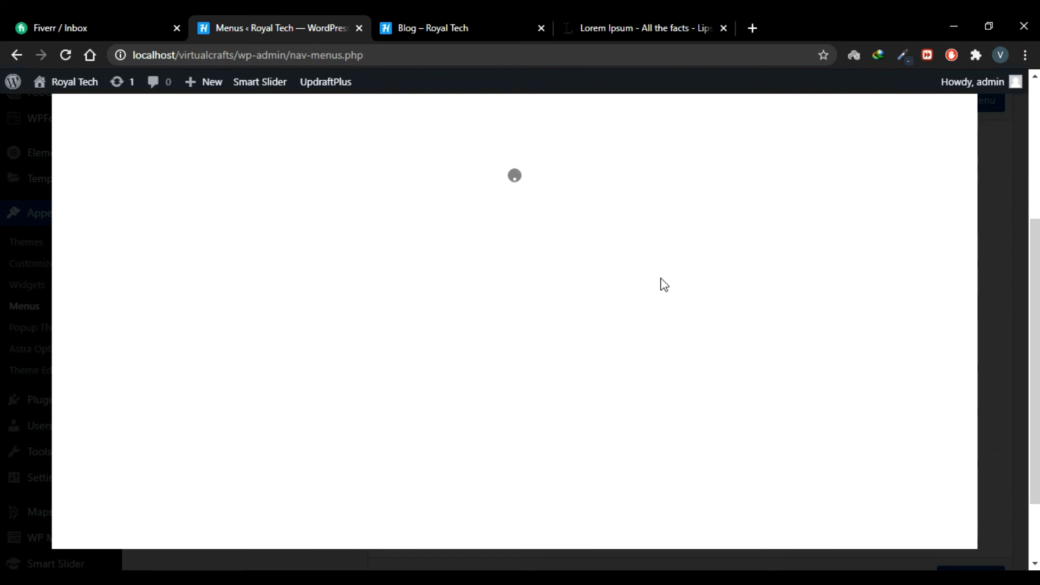
pyautogui.click(900, 223)
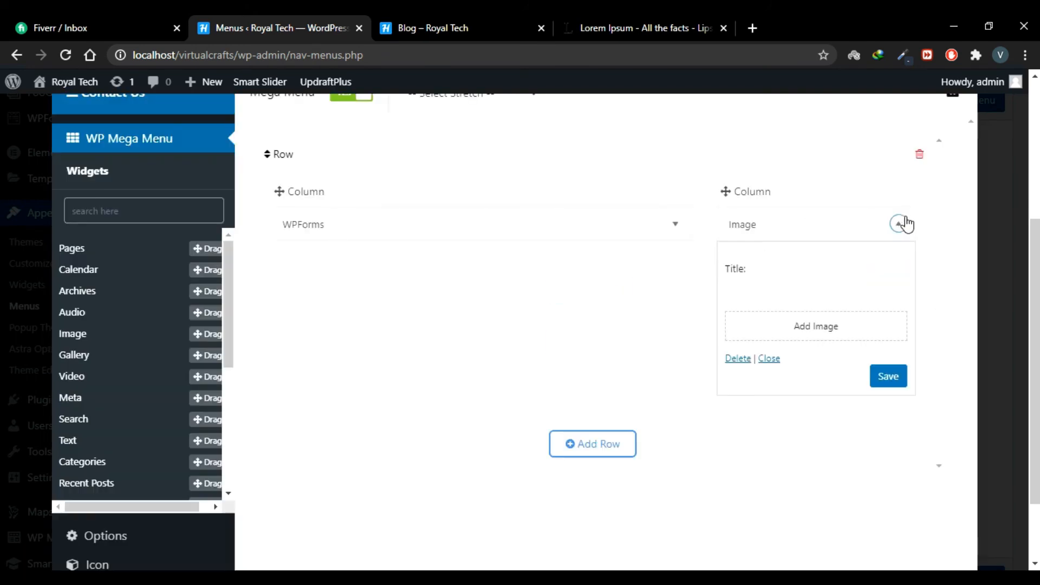
pyautogui.click(819, 331)
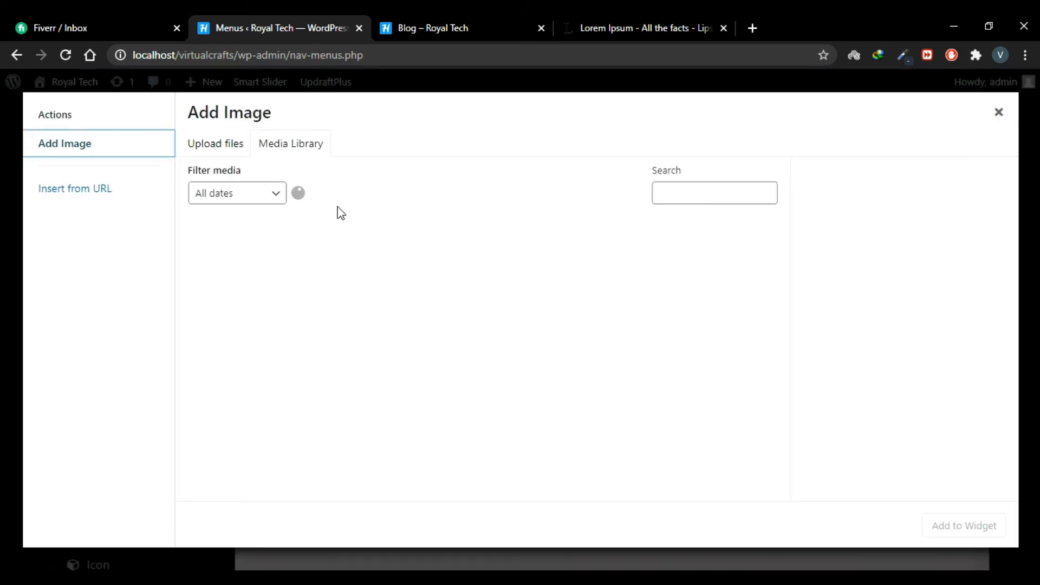
pyautogui.scroll(-1, 383, 313)
pyautogui.scroll(-1, 382, 313)
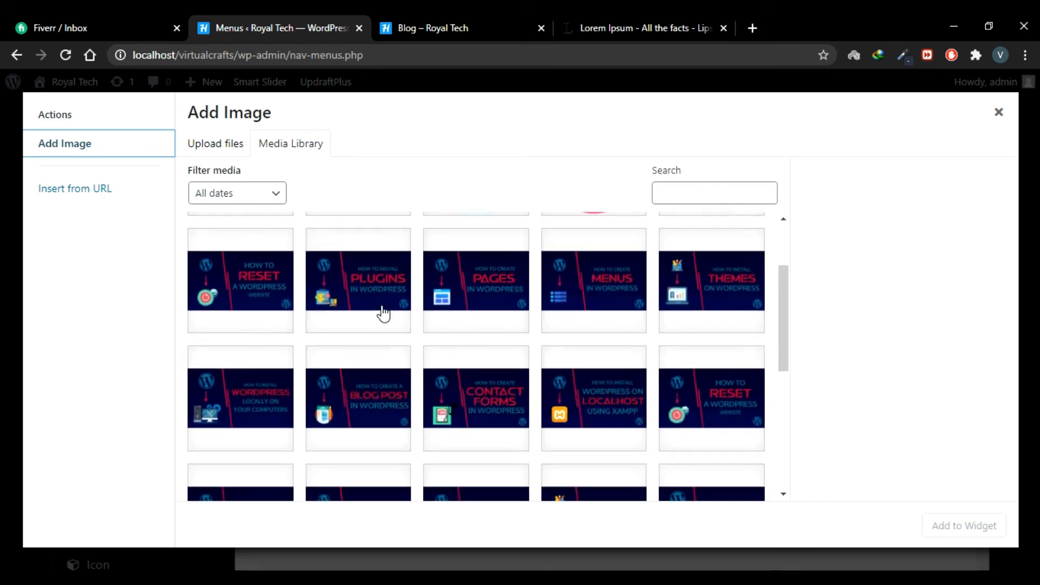
pyautogui.click(427, 380)
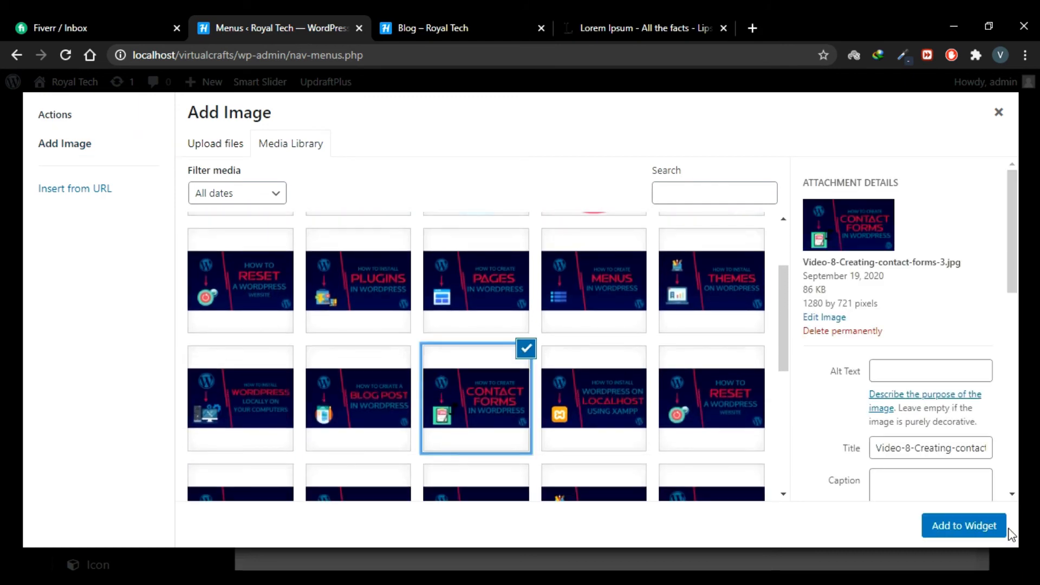
pyautogui.click(970, 523)
# Title the Image widget "IMAGE" and save the widget
pyautogui.click(803, 285)
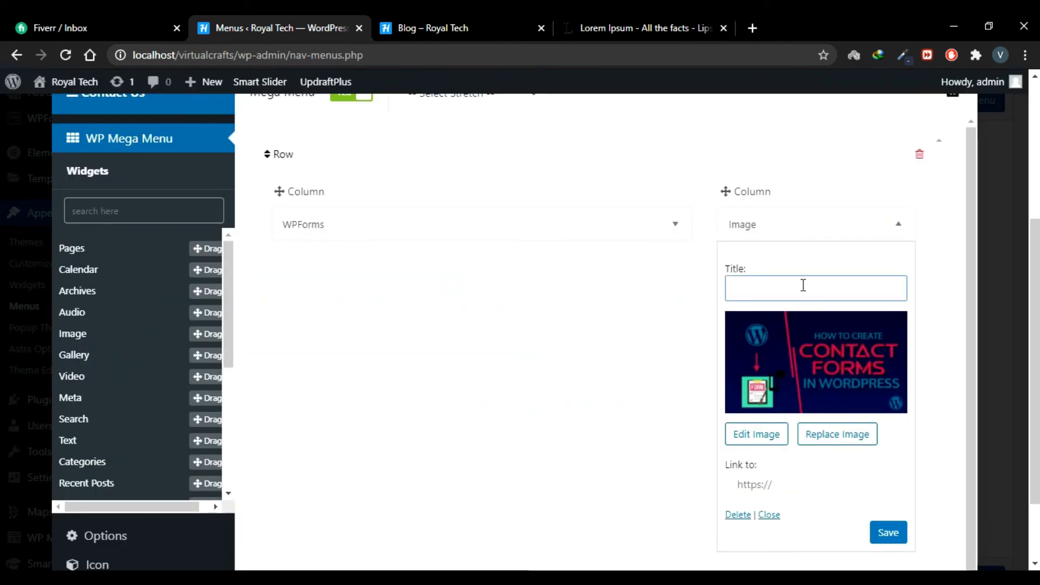
pyautogui.write('IMAGE')
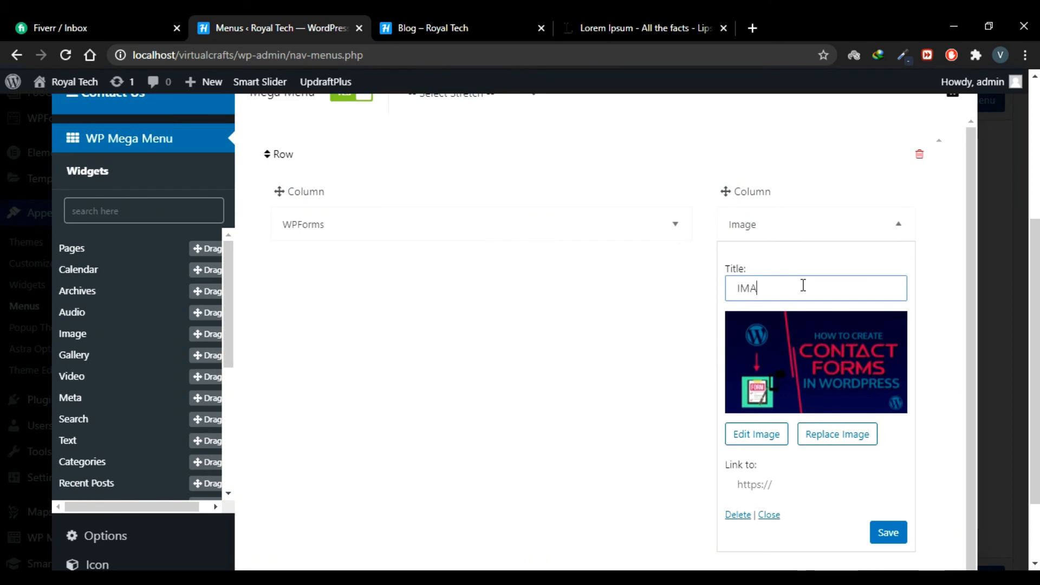
pyautogui.click(889, 534)
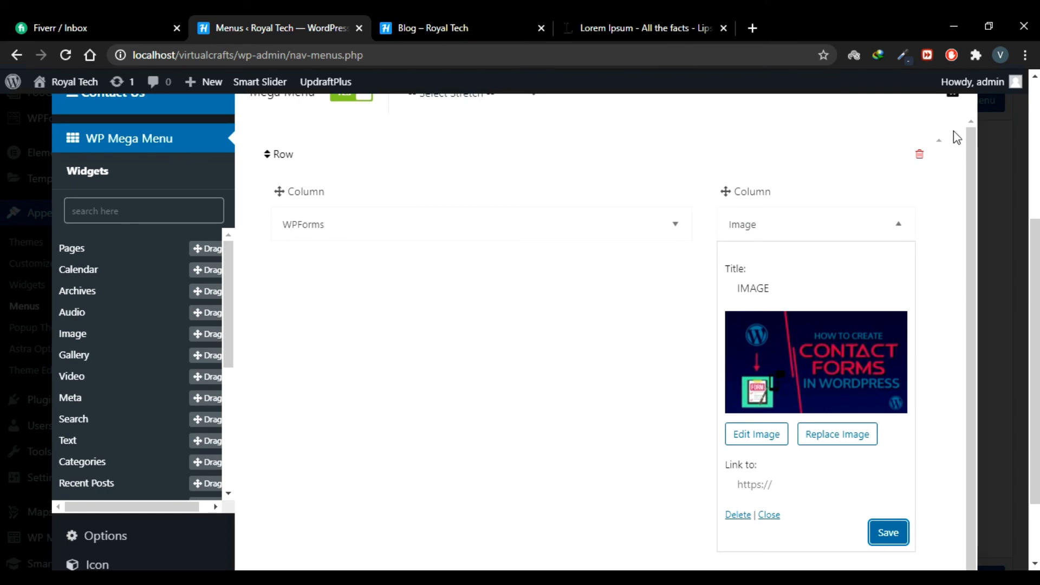
# Close the Contact Us mega menu editor and save the main_menu menu
pyautogui.click(953, 107)
pyautogui.click(965, 105)
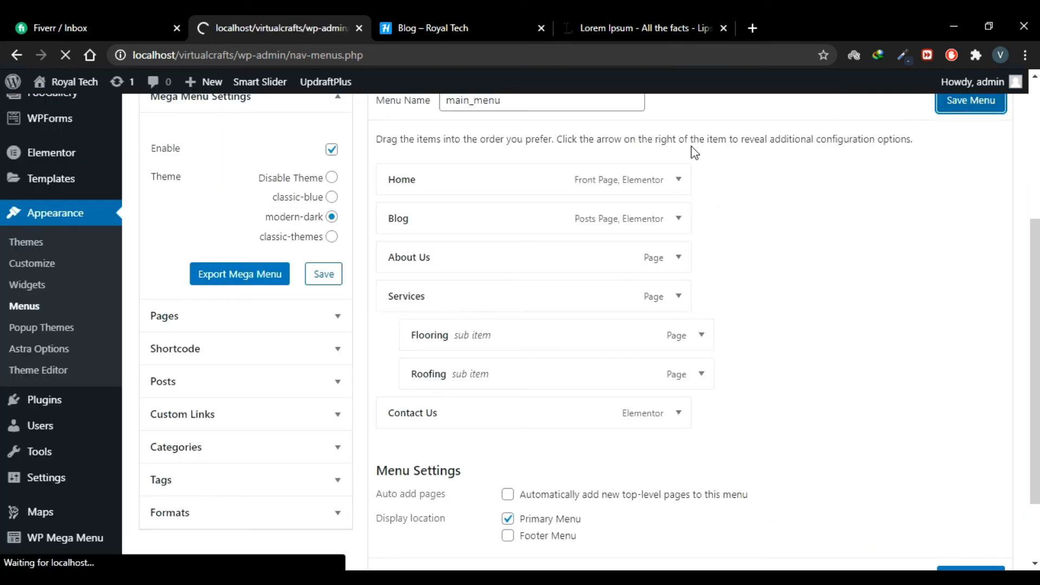
# Reload the live Royal Tech site and preview the Home, Blog and Contact Us mega menus in its header
pyautogui.click(429, 29)
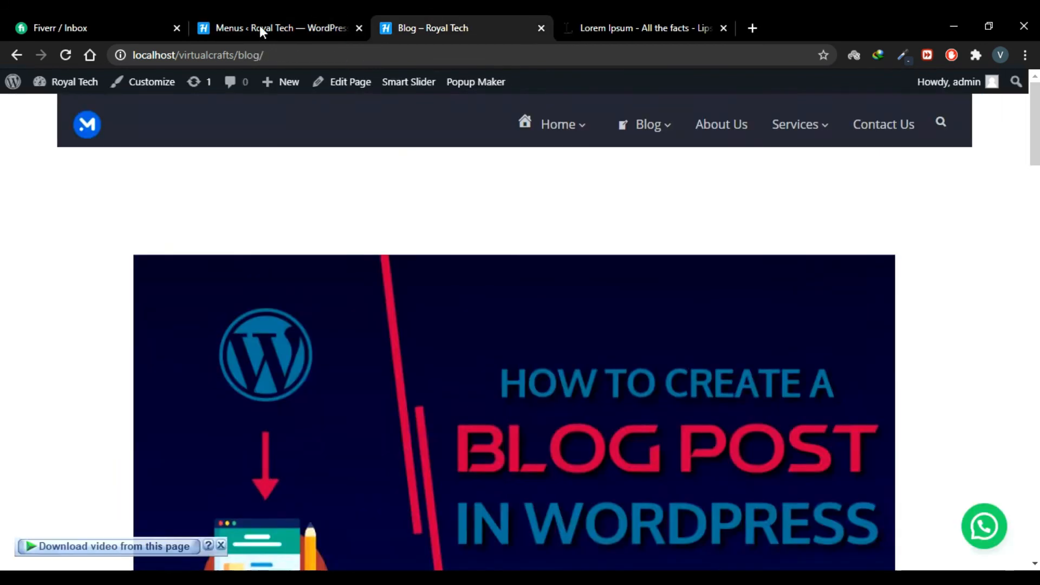
pyautogui.click(67, 56)
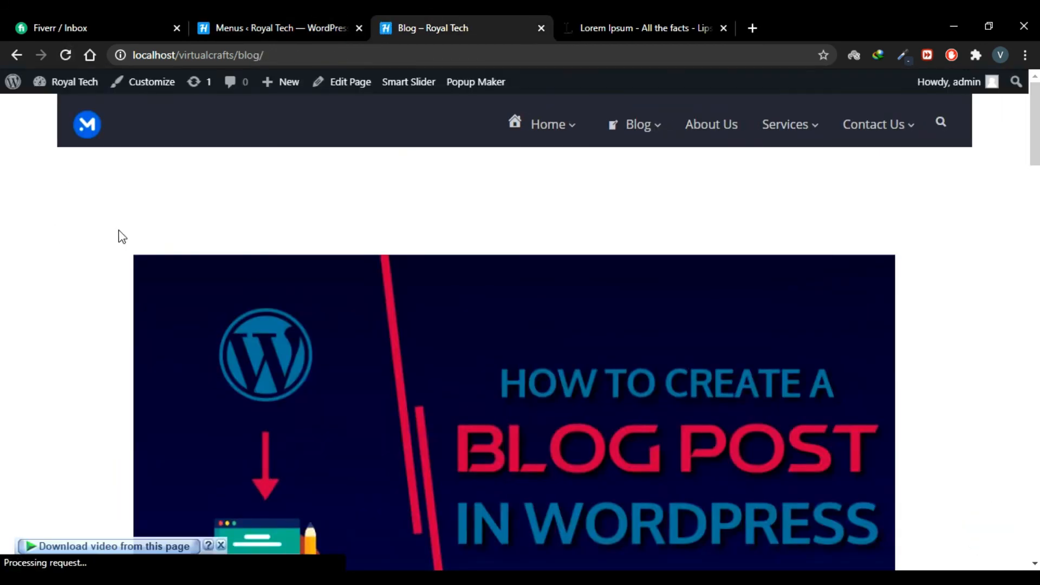
pyautogui.moveTo(899, 128)
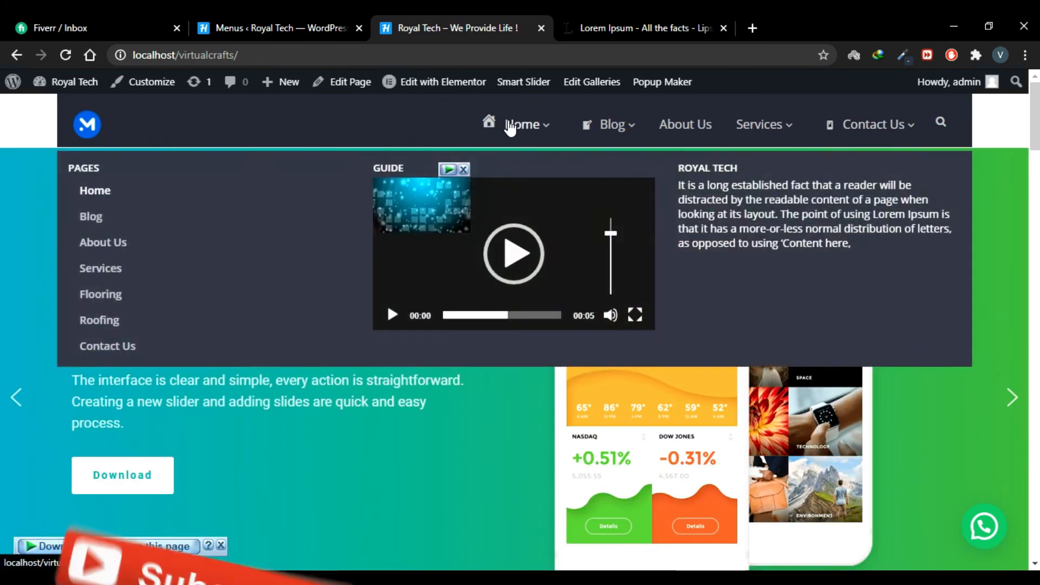
pyautogui.moveTo(623, 125)
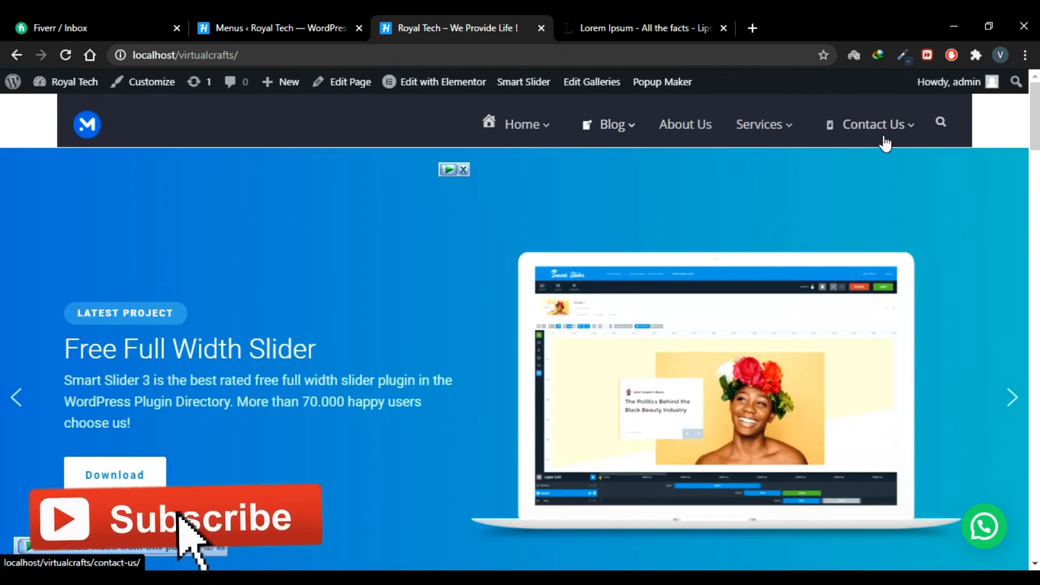
pyautogui.moveTo(873, 143)
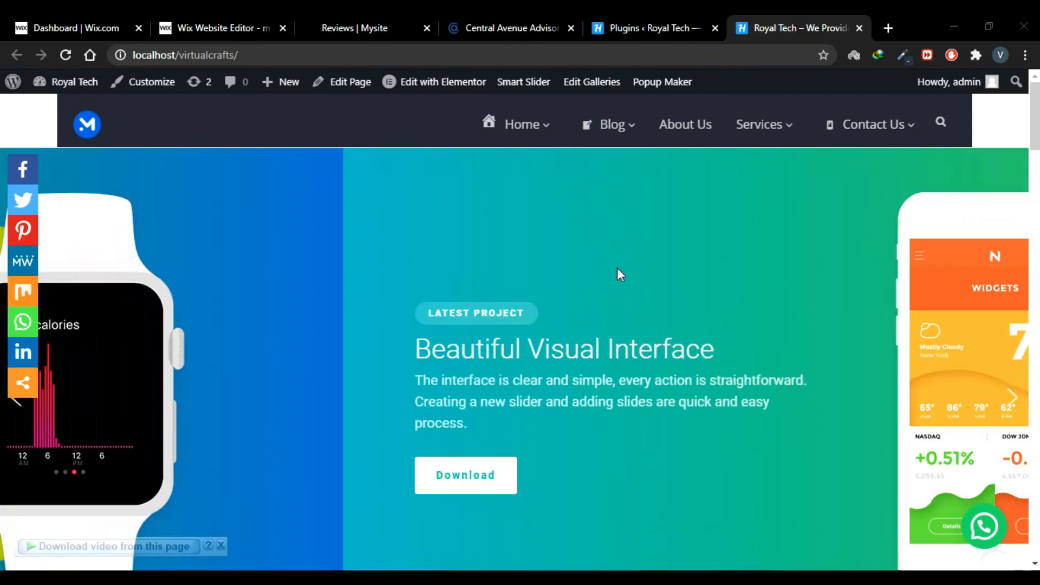
# Preview the Blog mega menu on the live home page, then reload the page and display the Contact Us mega menu
pyautogui.moveTo(607, 131)
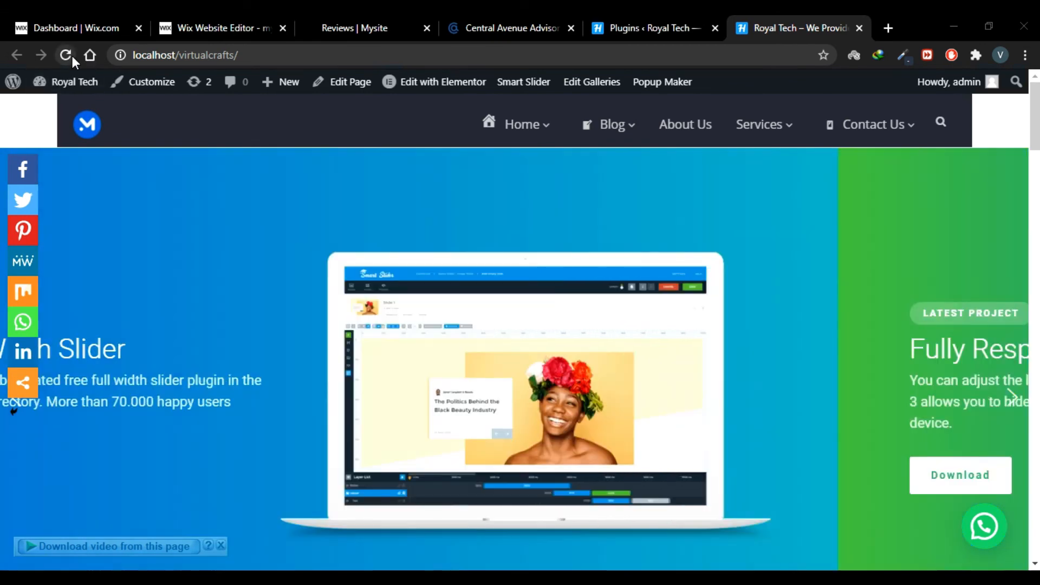
pyautogui.click(72, 56)
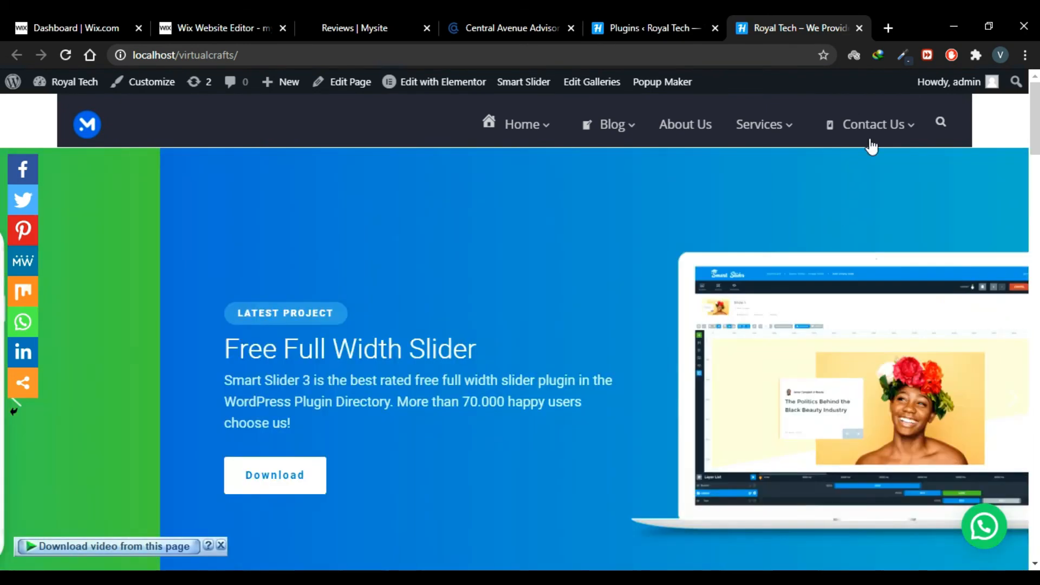
pyautogui.moveTo(878, 128)
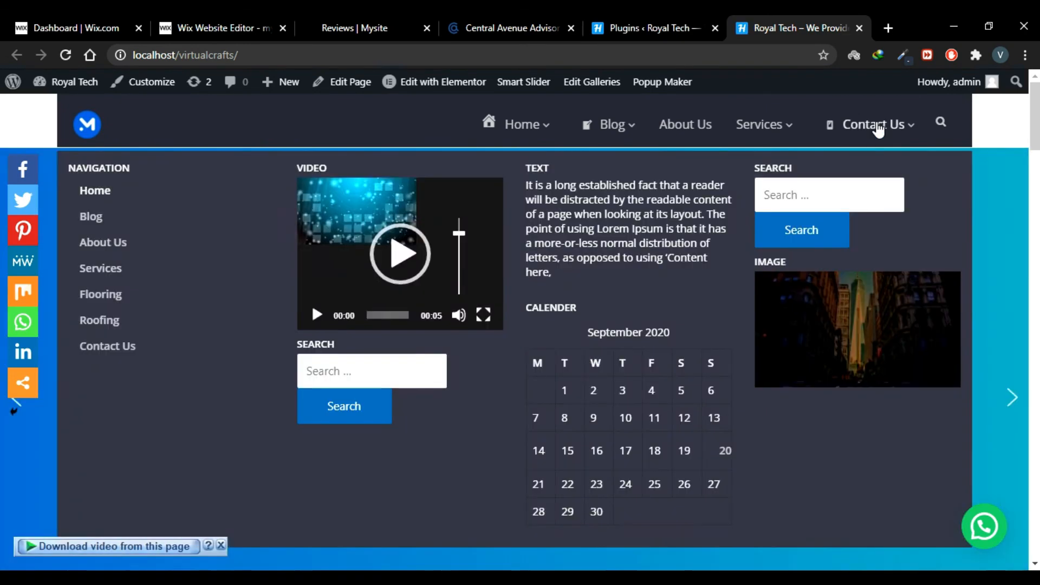